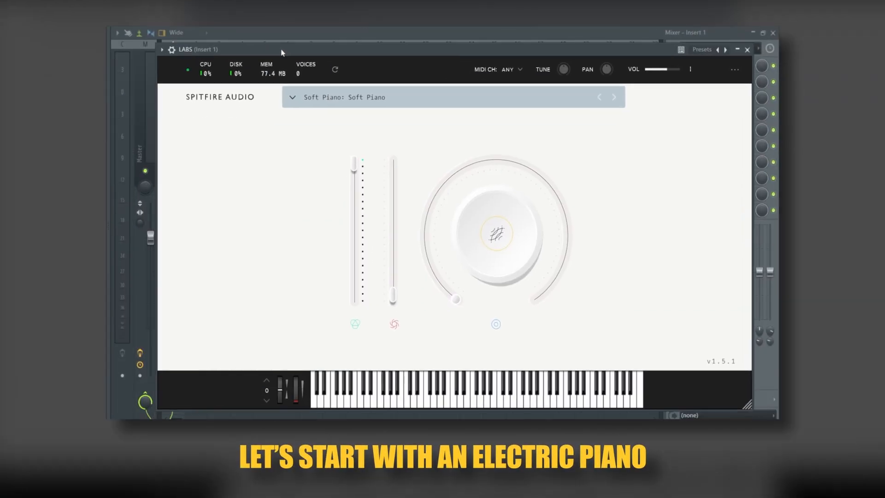
# Browse the LABS instrument library and load an electric piano preset from the Keys category
pyautogui.click(292, 97)
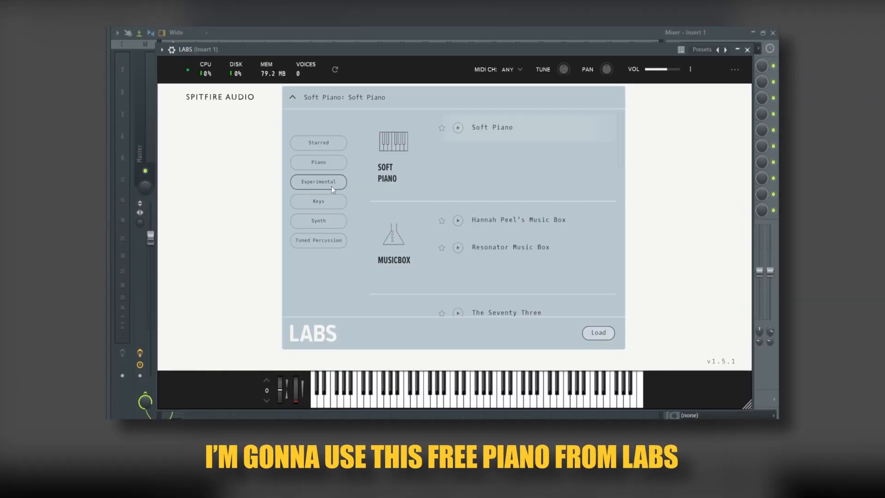
pyautogui.click(319, 201)
pyautogui.doubleClick(515, 154)
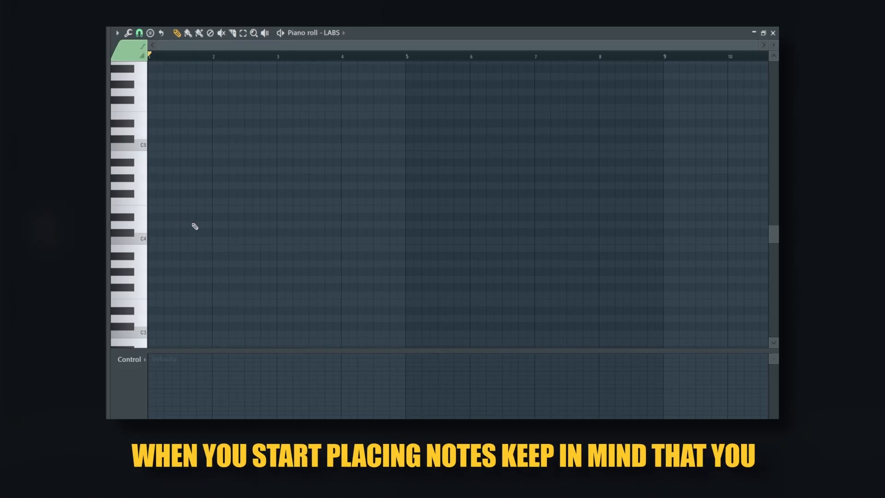
# Draw two consecutive four-note chords from the start of the piano roll: D#4, G4, A#4, D5, followed by D4, F4, A4, C5
pyautogui.click(153, 216)
pyautogui.click(152, 185)
pyautogui.click(152, 163)
pyautogui.click(152, 131)
pyautogui.click(281, 224)
pyautogui.click(282, 201)
pyautogui.click(282, 170)
pyautogui.click(279, 146)
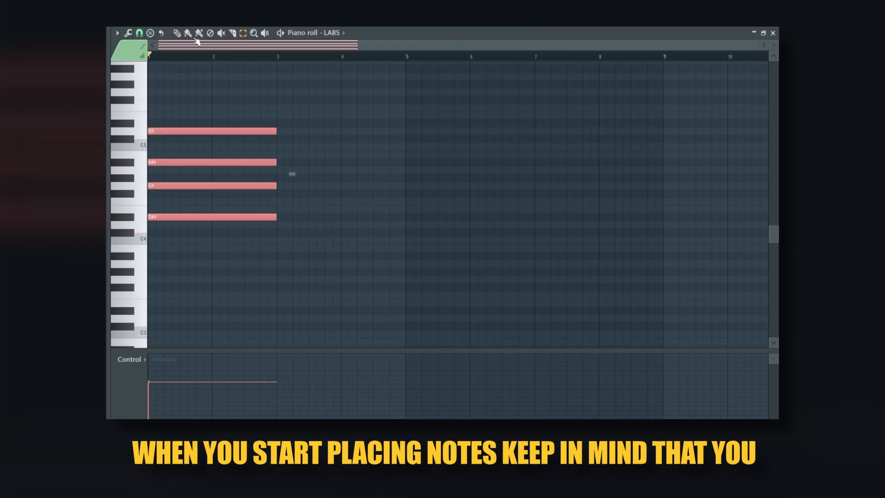
pyautogui.moveTo(290, 174); pyautogui.dragTo(450, 174)
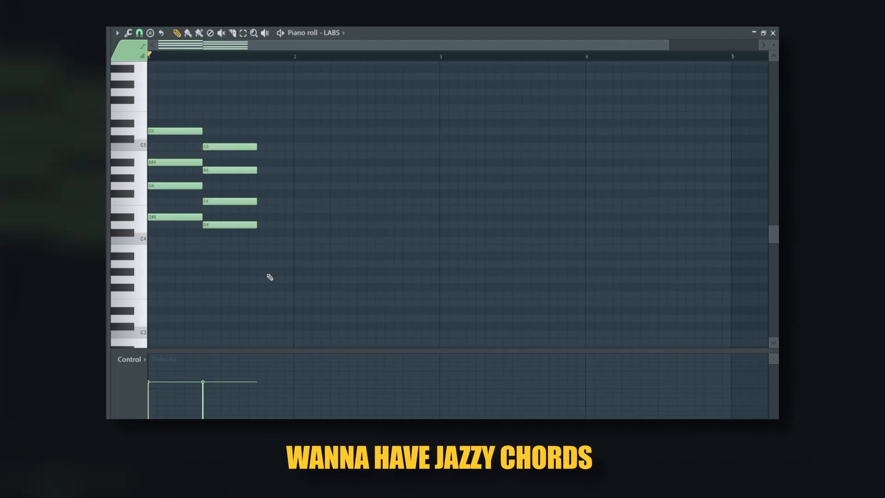
# Add a five-note third chord directly after the first two chords and play the progression
pyautogui.click(260, 256)
pyautogui.click(259, 233)
pyautogui.click(260, 201)
pyautogui.click(261, 178)
pyautogui.click(261, 147)
pyautogui.press('space')
# Lengthen the third chord's notes and add high flourish notes in the octave above the chords
pyautogui.moveTo(272, 129); pyautogui.dragTo(326, 270)
pyautogui.moveTo(311, 201); pyautogui.dragTo(440, 201)
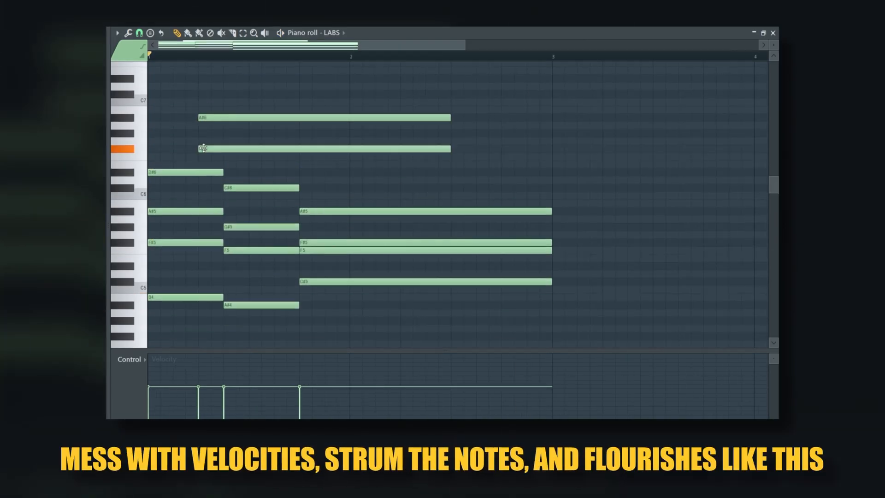
pyautogui.scroll(2, 414, 184)
pyautogui.click(454, 174)
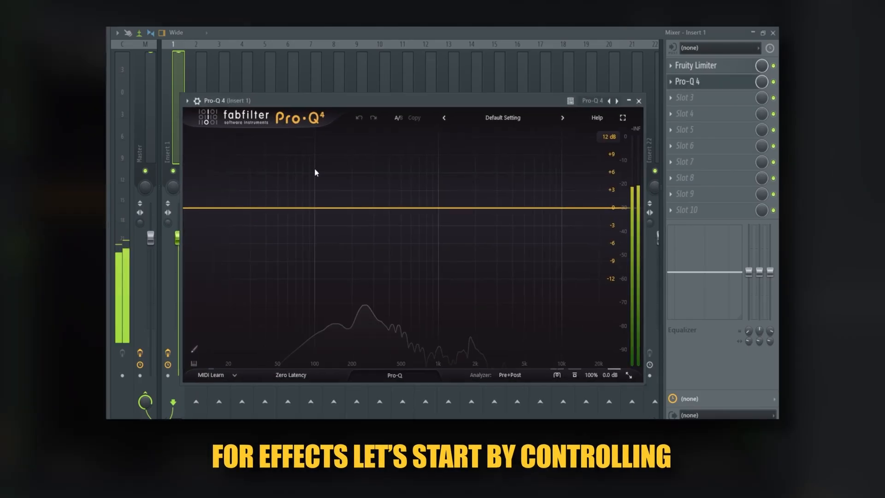
# Add a 24 dB/oct low cut to the Insert 1 EQ and raise its frequency to just above 100 Hz
pyautogui.click(279, 216)
pyautogui.click(255, 250)
pyautogui.click(270, 276)
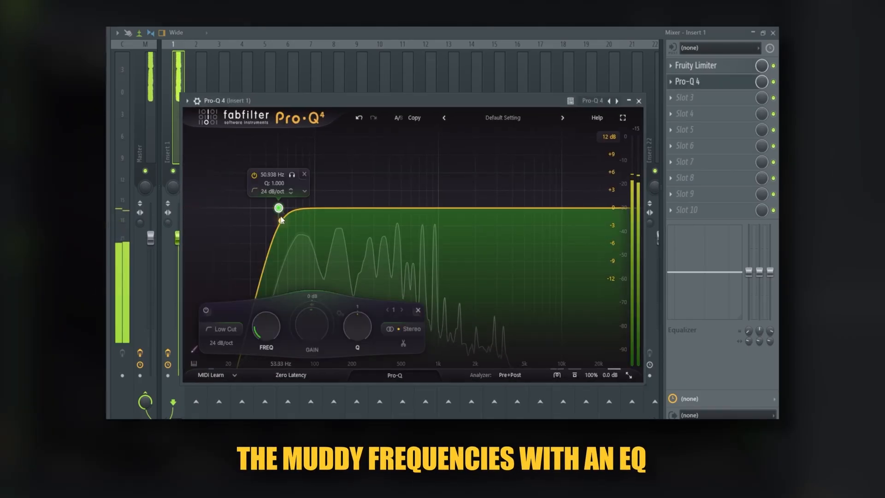
pyautogui.moveTo(278, 208); pyautogui.dragTo(329, 209)
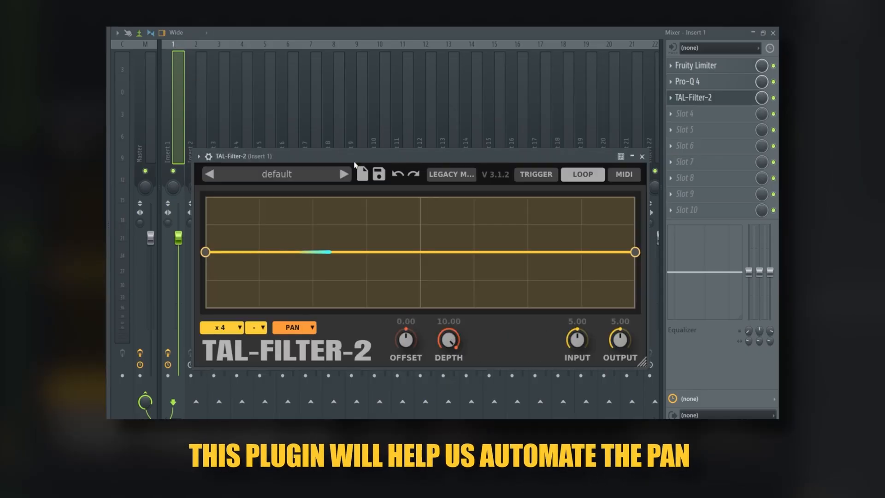
# Shape the TAL-Filter-2 pan curve on Insert 1 by lowering its start point and adding a raised point in the middle
pyautogui.moveTo(355, 162); pyautogui.dragTo(347, 97)
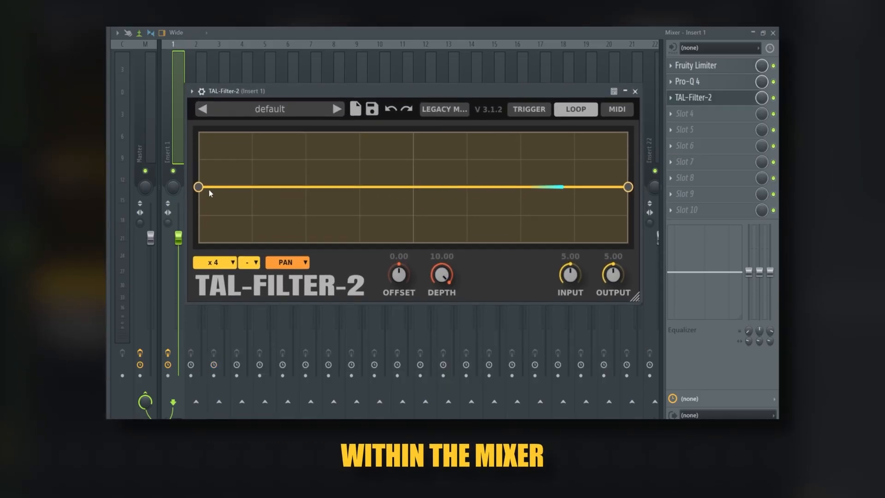
pyautogui.moveTo(199, 193); pyautogui.dragTo(200, 218)
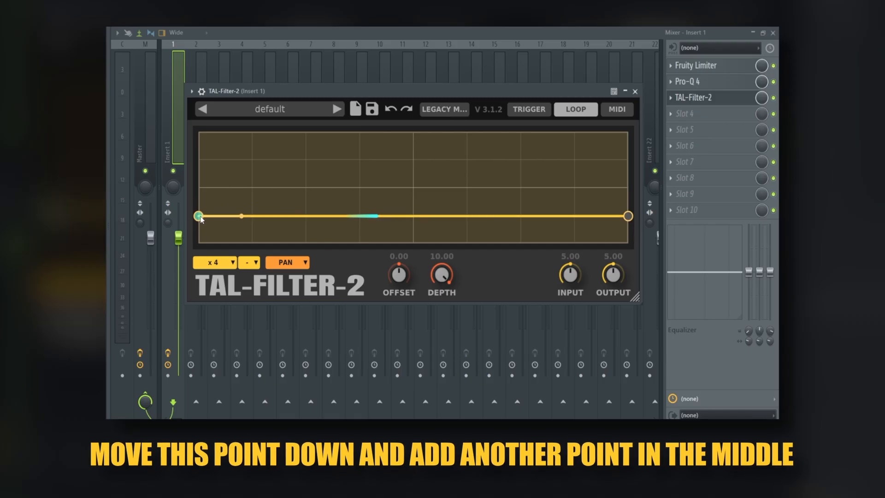
pyautogui.moveTo(415, 217); pyautogui.dragTo(417, 169)
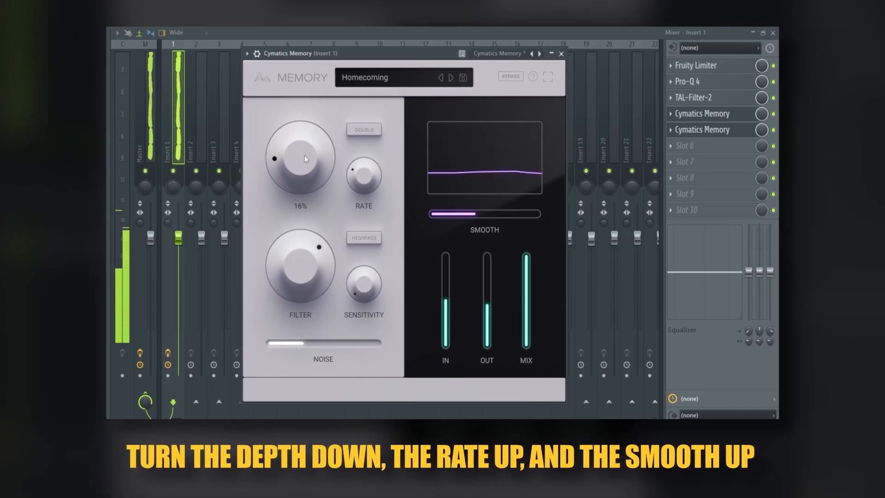
# In Cymatics Memory on Insert 1, lower the depth, raise the smoothing, enable Double and reduce the filter to about 61.6%
pyautogui.moveTo(304, 155); pyautogui.dragTo(298, 164)
pyautogui.moveTo(477, 214); pyautogui.dragTo(500, 214)
pyautogui.click(364, 130)
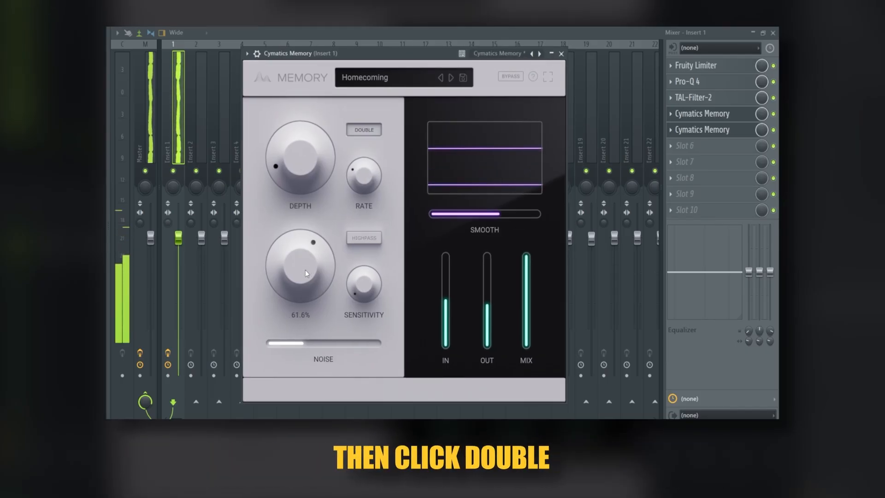
pyautogui.moveTo(320, 172); pyautogui.dragTo(364, 176)
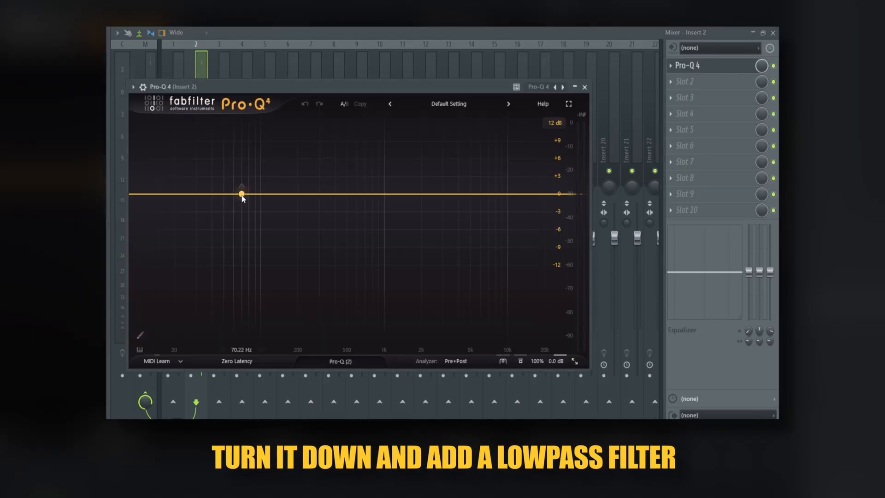
# Shape the pad EQ on Insert 2 with a low band near 200 Hz and a lowpass band just above 1 kHz
pyautogui.click(241, 193)
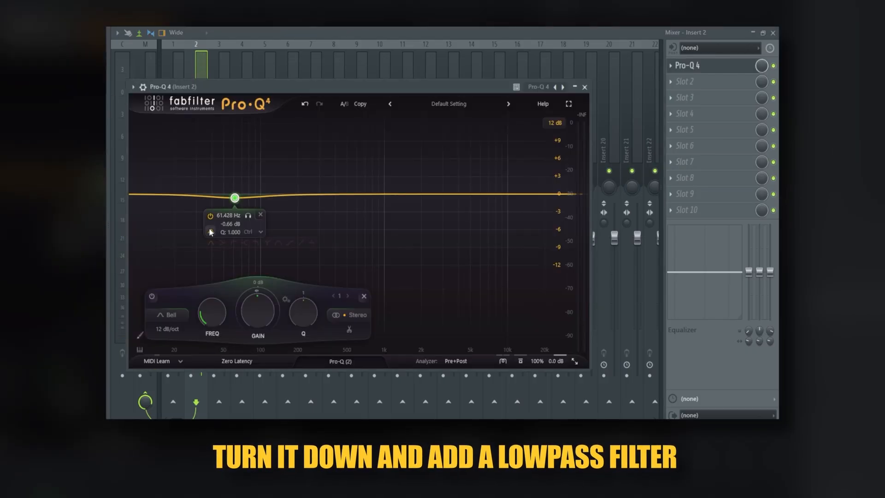
pyautogui.moveTo(233, 197); pyautogui.dragTo(296, 201)
pyautogui.click(490, 201)
pyautogui.moveTo(490, 201); pyautogui.dragTo(398, 200)
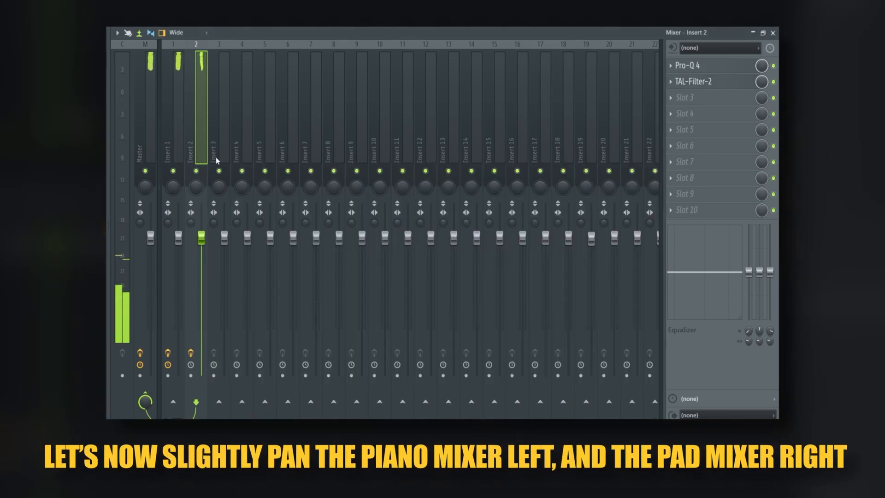
# Pan the piano on Insert 1 slightly left and the pad on Insert 2 slightly right
pyautogui.moveTo(173, 186); pyautogui.dragTo(194, 179)
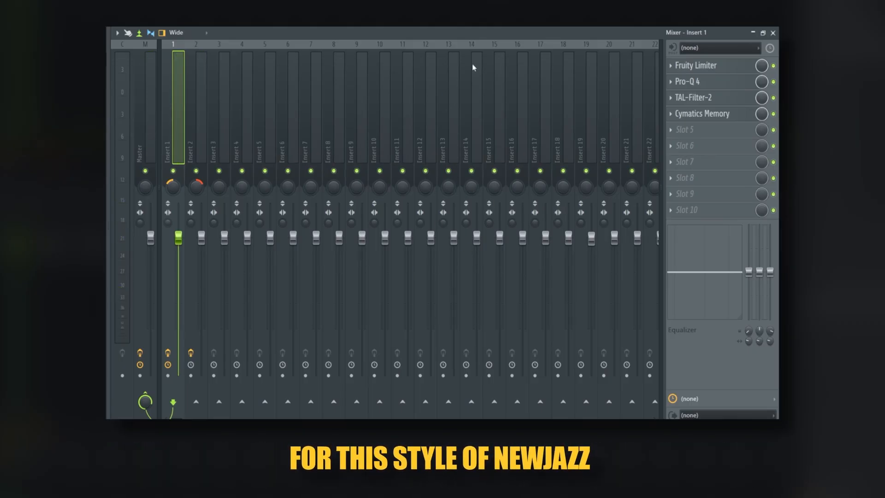
# Open the Whistle-Lead channel and stack G#5 and A#5 notes at the start of its piano roll
pyautogui.press('F6')
pyautogui.click(290, 161)
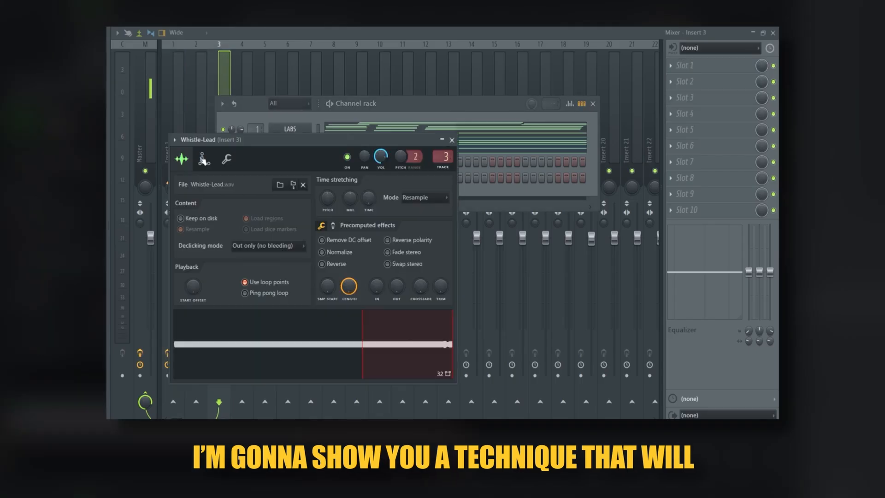
pyautogui.click(181, 159)
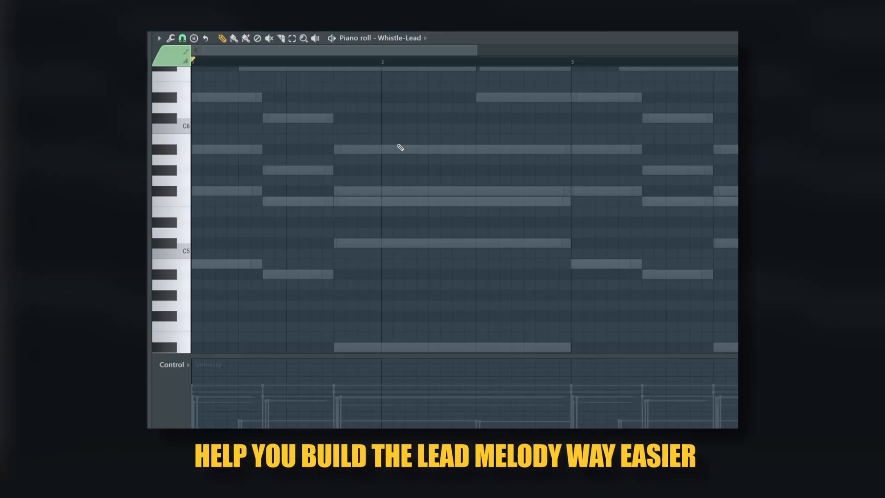
pyautogui.click(203, 170)
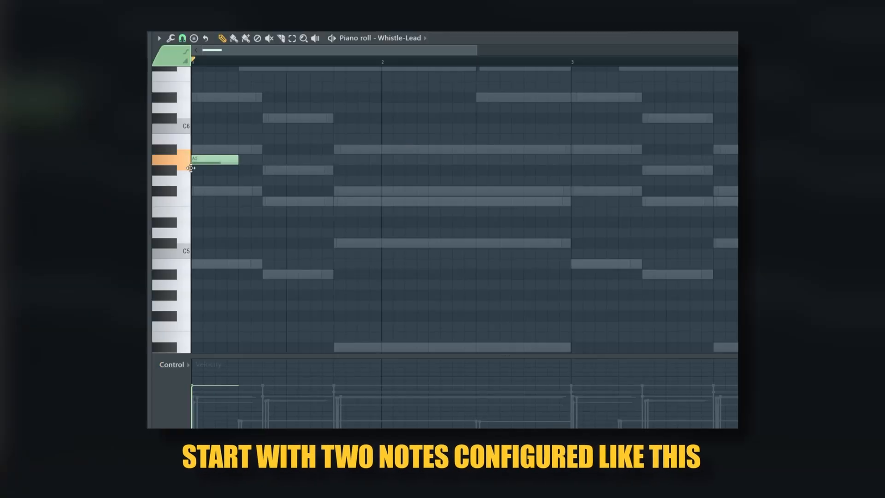
pyautogui.click(225, 152)
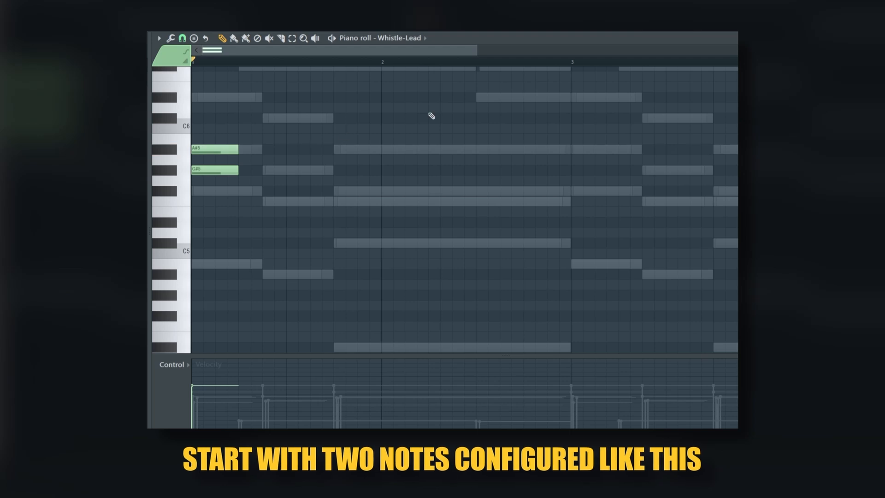
# Turn the A#5 note into a very short slide note over the G#5 note, add a slide back to G#5, and play it
pyautogui.moveTo(469, 51); pyautogui.dragTo(286, 99)
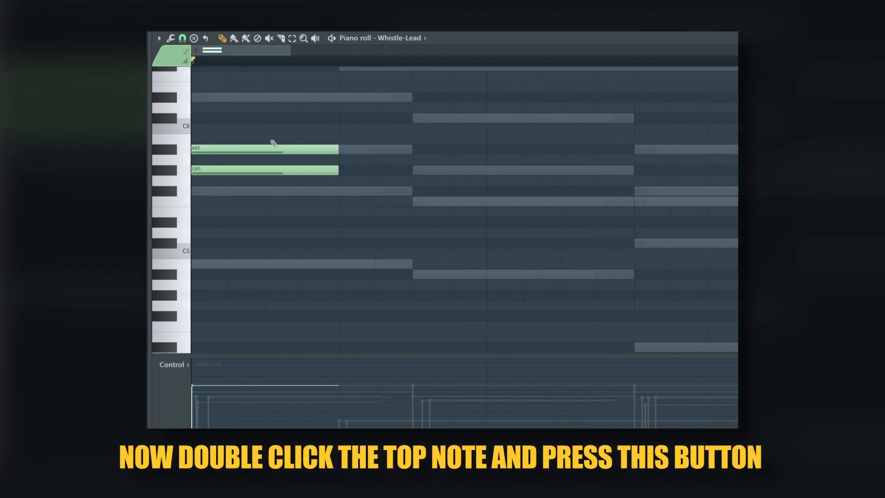
pyautogui.doubleClick(262, 148)
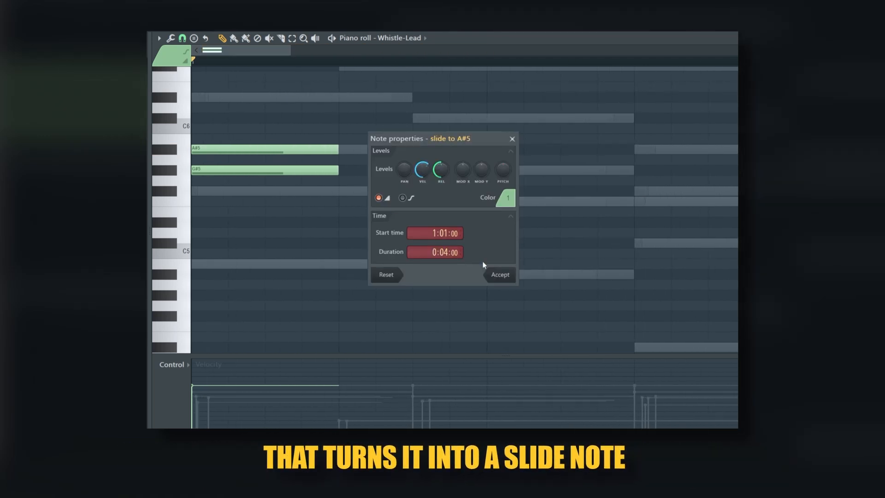
pyautogui.click(502, 279)
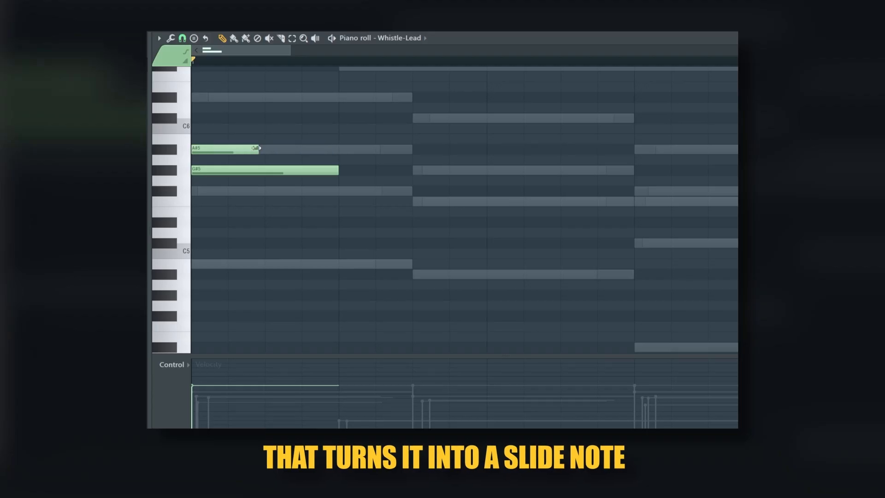
pyautogui.moveTo(257, 148); pyautogui.dragTo(214, 153)
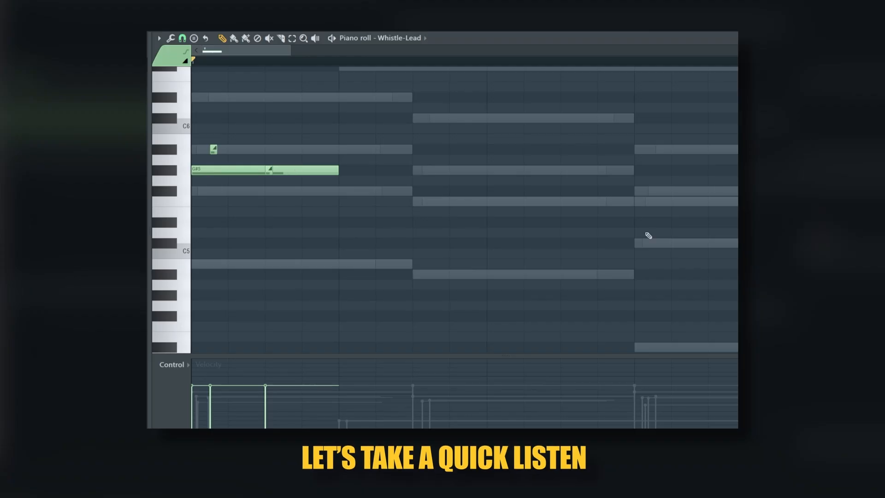
pyautogui.press('space')
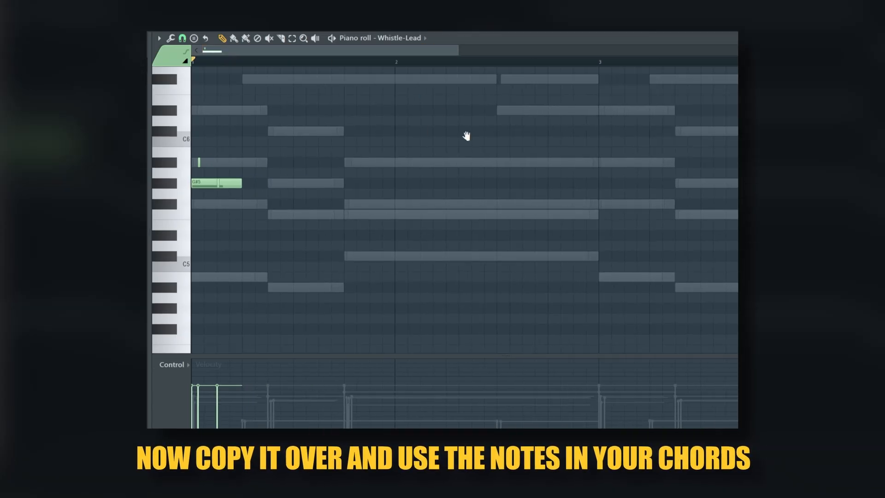
# Copy both lead phrases from the first bar into bar 2 and end that bar with an extra G#5 slide phrase
pyautogui.scroll(1, 243, 65)
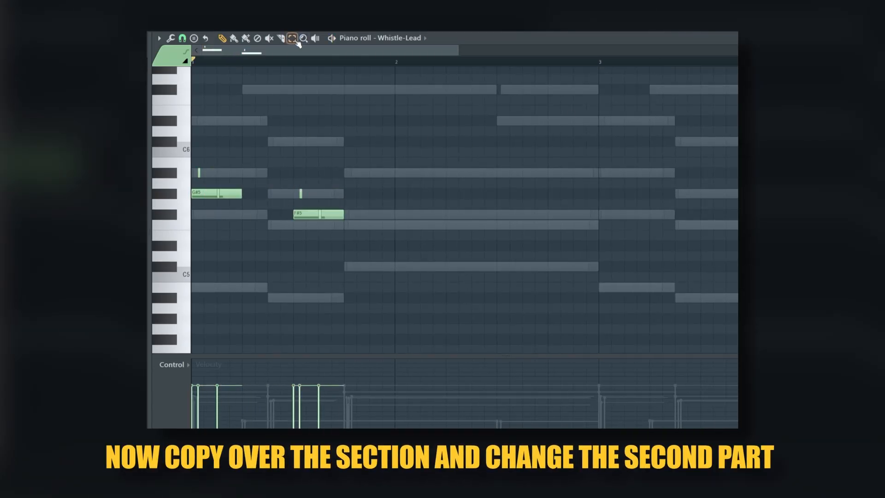
pyautogui.hotkey('ctrl', 'a')
pyautogui.moveTo(303, 212); pyautogui.dragTo(506, 211)
pyautogui.hotkey('ctrl', 'd')
pyautogui.press('space')
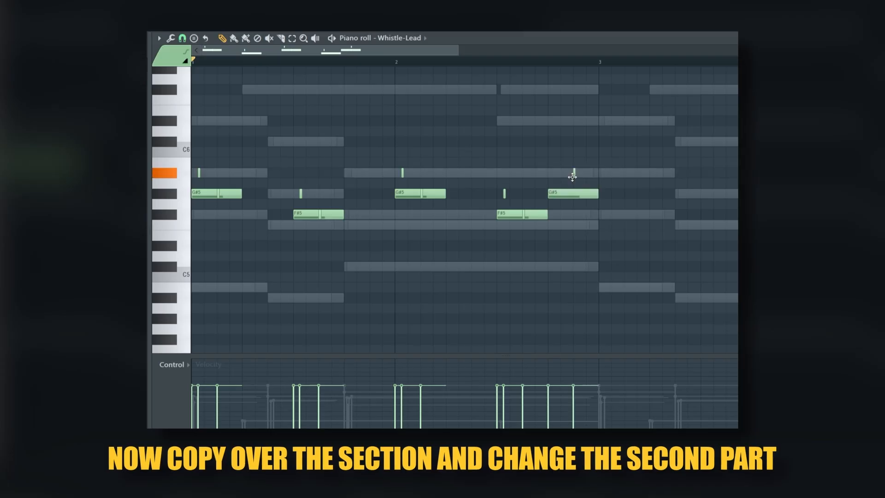
# Add pairs of short F#5 ghost notes leading into the F#5 phrases and play the melody
pyautogui.click(274, 225)
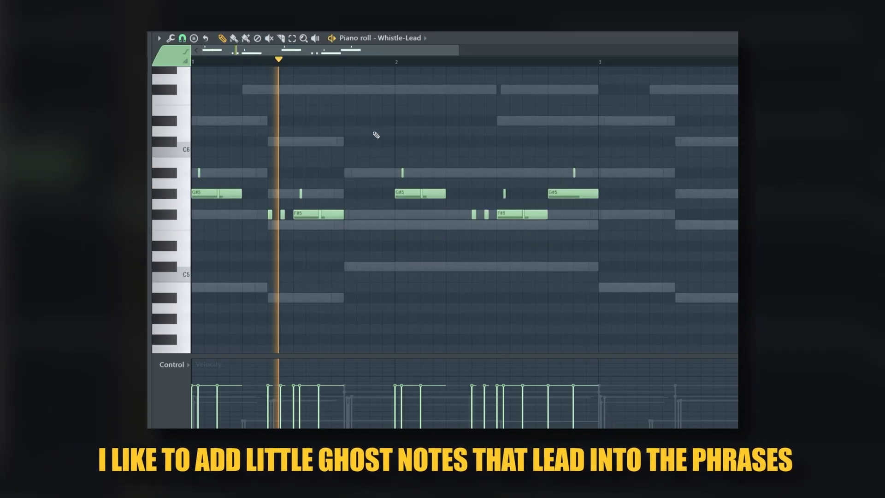
pyautogui.scroll(3, 358, 173)
pyautogui.press('space')
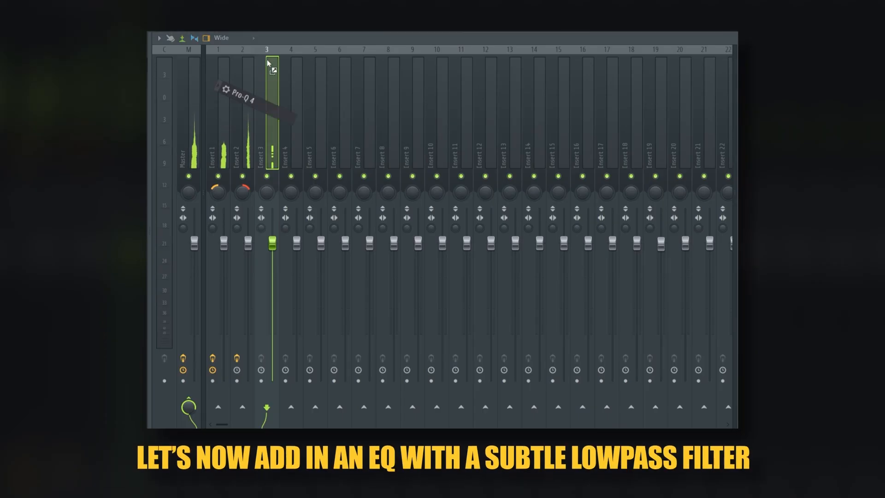
# Load Pro-Q 4 on Insert 3 and add a high cut band with its frequency pulled down to about 4 kHz
pyautogui.moveTo(268, 62); pyautogui.dragTo(268, 65)
pyautogui.click(627, 155)
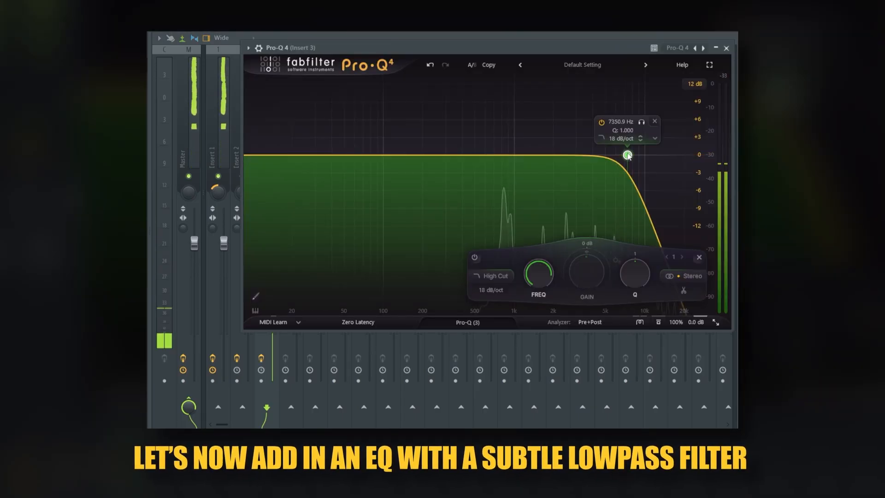
pyautogui.moveTo(628, 154); pyautogui.dragTo(594, 155)
# Add a 30 dB/oct low cut at about 459 Hz, raise the high cut to about 4.5 kHz, and close the EQ
pyautogui.click(386, 156)
pyautogui.click(363, 192)
pyautogui.click(385, 202)
pyautogui.moveTo(386, 155); pyautogui.dragTo(468, 159)
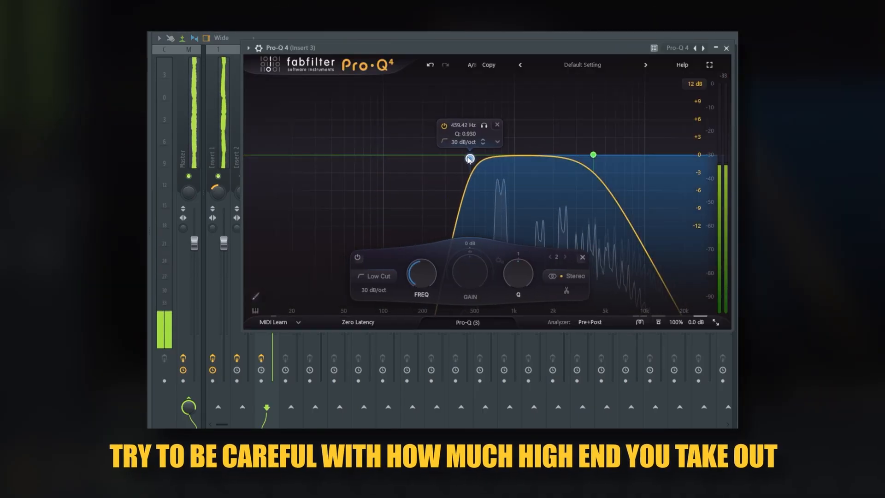
pyautogui.moveTo(593, 155); pyautogui.dragTo(601, 155)
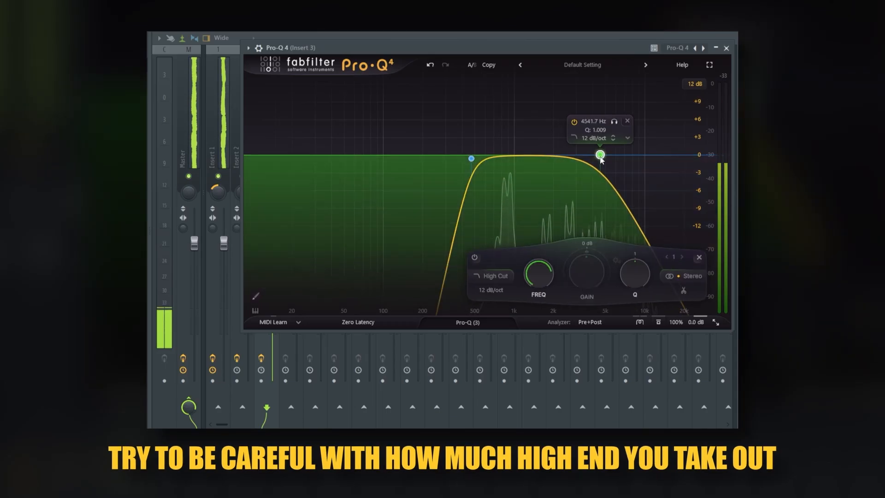
pyautogui.click(726, 48)
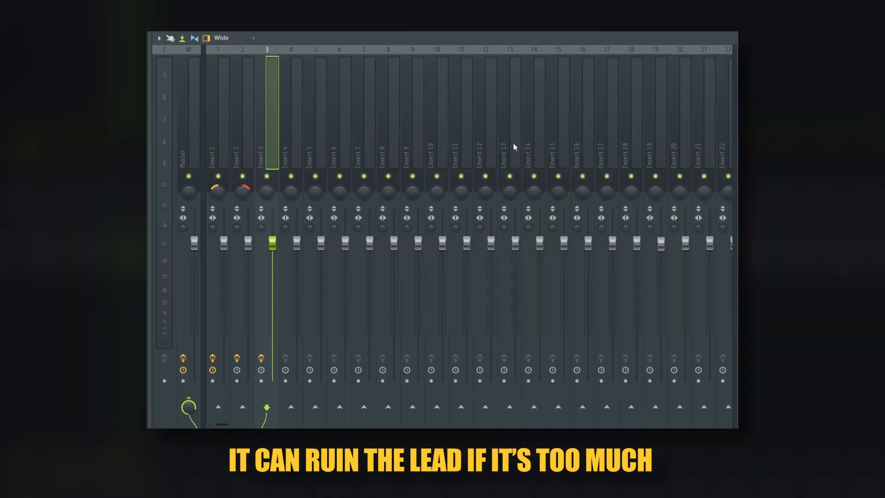
# Add Fruity Stereo Shaper to Insert 3 and turn its delay well away from center to widen the whistle
pyautogui.moveTo(149, 221); pyautogui.dragTo(276, 63)
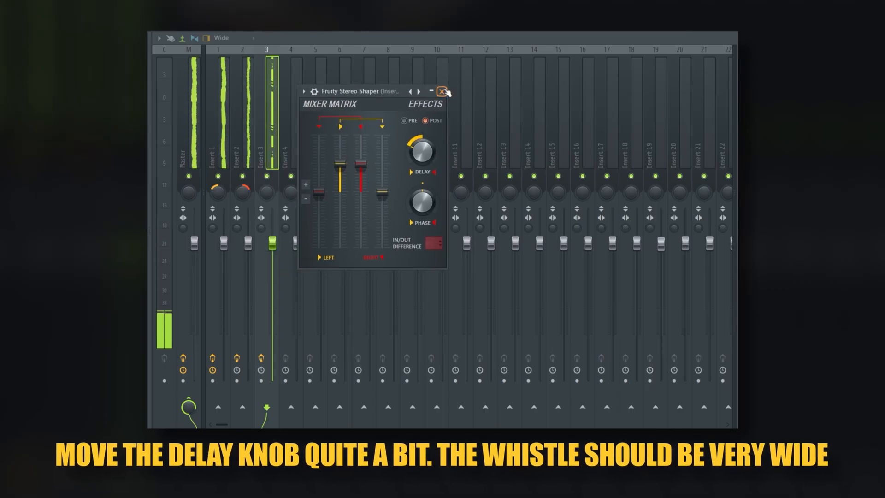
pyautogui.click(380, 98)
# Load TAL-Filter-2 on Insert 3, set its length to x 2, and draw a pan curve rising from low ends to a central peak
pyautogui.moveTo(228, 106); pyautogui.dragTo(273, 82)
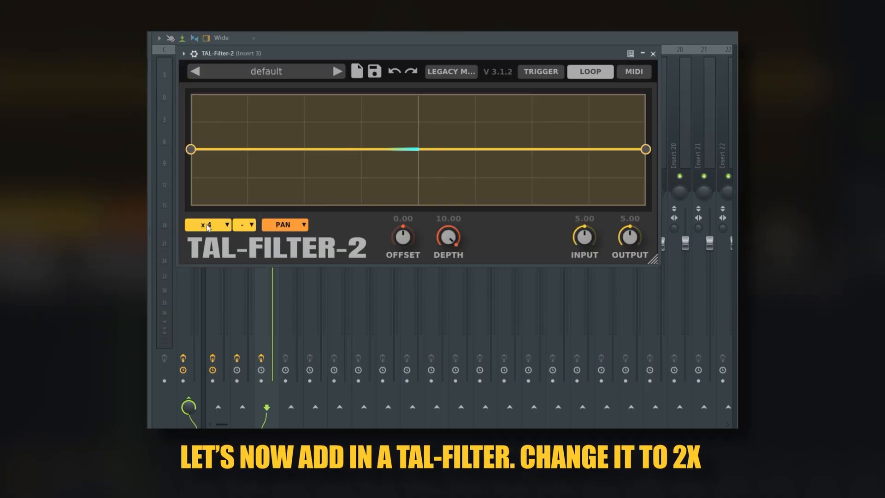
pyautogui.click(209, 225)
pyautogui.click(206, 247)
pyautogui.moveTo(191, 150); pyautogui.dragTo(190, 201)
pyautogui.moveTo(418, 198); pyautogui.dragTo(418, 106)
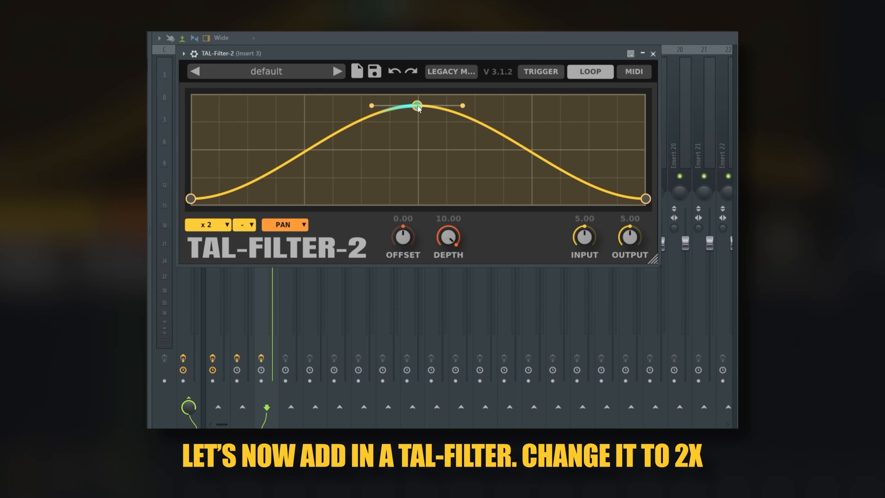
pyautogui.click(653, 54)
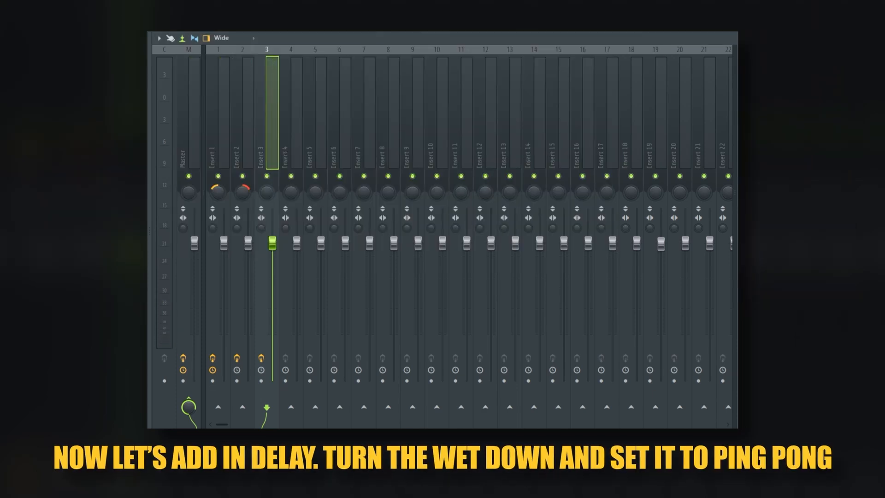
# Add Fruity Delay 3 to Insert 3, lower its wet output, and close it
pyautogui.moveTo(159, 231); pyautogui.dragTo(274, 61)
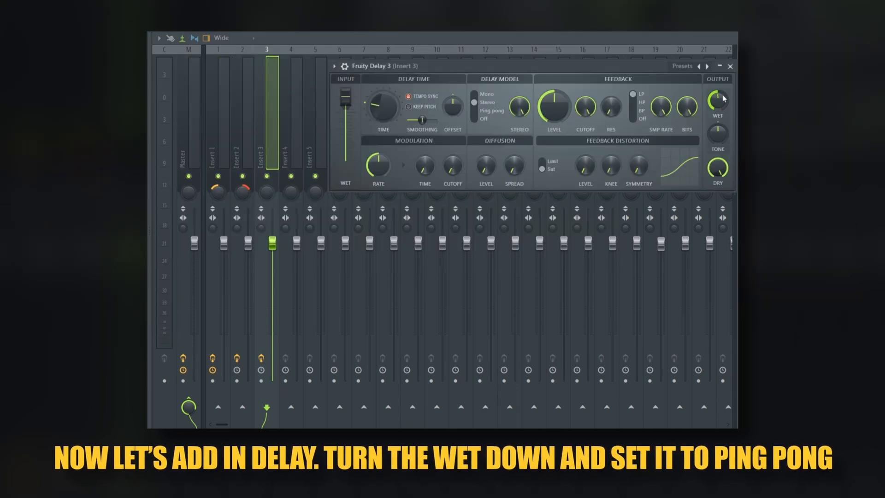
pyautogui.click(730, 66)
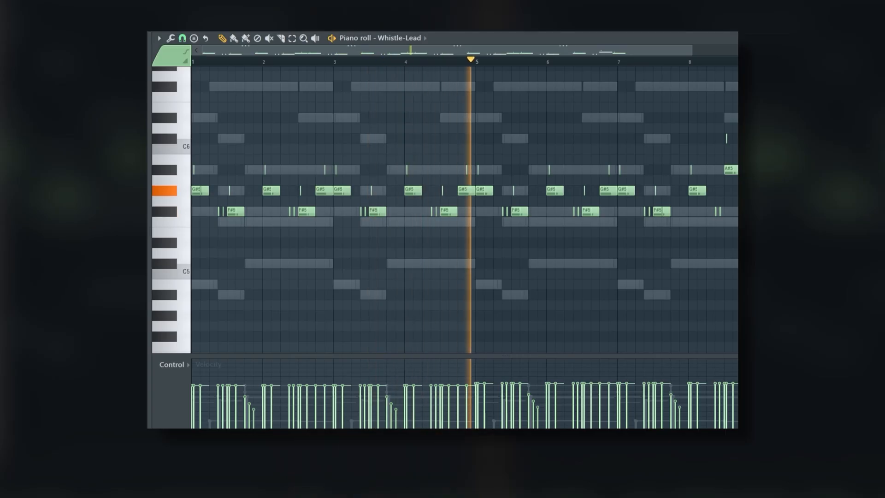
pyautogui.scroll(3, 464, 211)
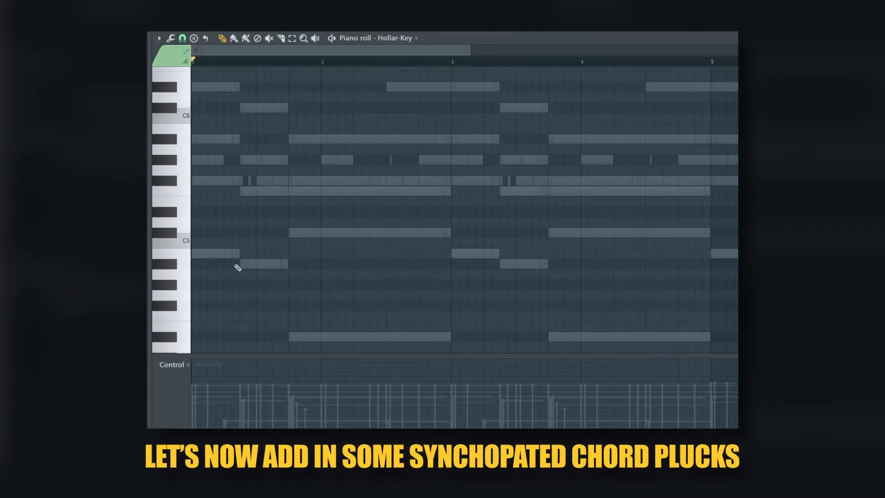
# Enter short stacked chord plucks for Hollar-Key, starting at the beginning of bar 1 and continuing on the following chord
pyautogui.click(199, 253)
pyautogui.scroll(2, 237, 217)
pyautogui.click(198, 228)
pyautogui.click(199, 187)
pyautogui.click(198, 134)
pyautogui.hotkey('ctrl', 'b')
pyautogui.click(245, 312)
pyautogui.click(245, 239)
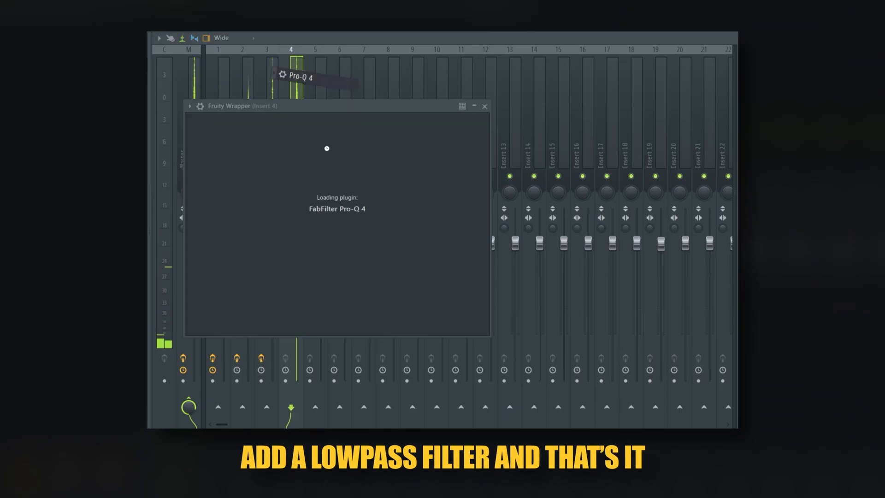
# Add a lowered high cut and a raised low cut in Pro-Q 4 on Insert 4 to narrow the pluck's range
pyautogui.doubleClick(543, 217)
pyautogui.click(570, 262)
pyautogui.moveTo(543, 217); pyautogui.dragTo(461, 216)
pyautogui.doubleClick(301, 217)
pyautogui.click(302, 262)
pyautogui.moveTo(301, 217); pyautogui.dragTo(347, 214)
pyautogui.moveTo(461, 216); pyautogui.dragTo(453, 217)
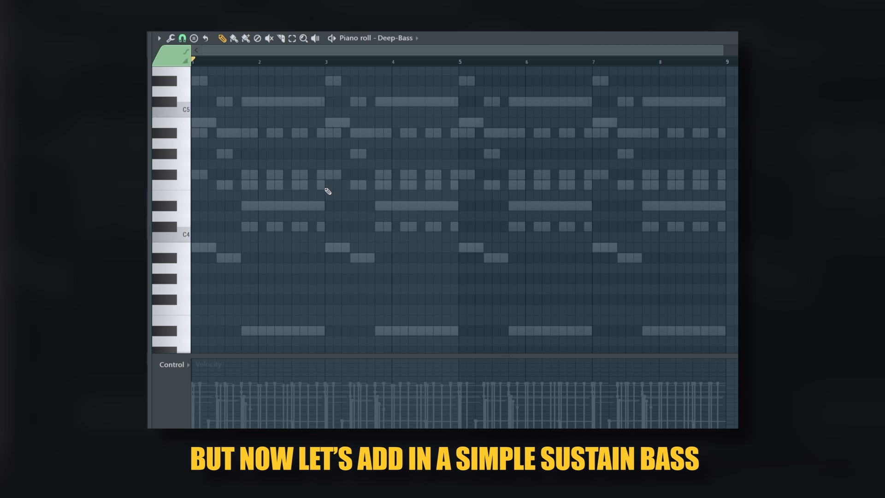
# Enter Deep-Bass notes following the B, A# and D# chord roots from bar 1, and play the pattern
pyautogui.click(204, 117)
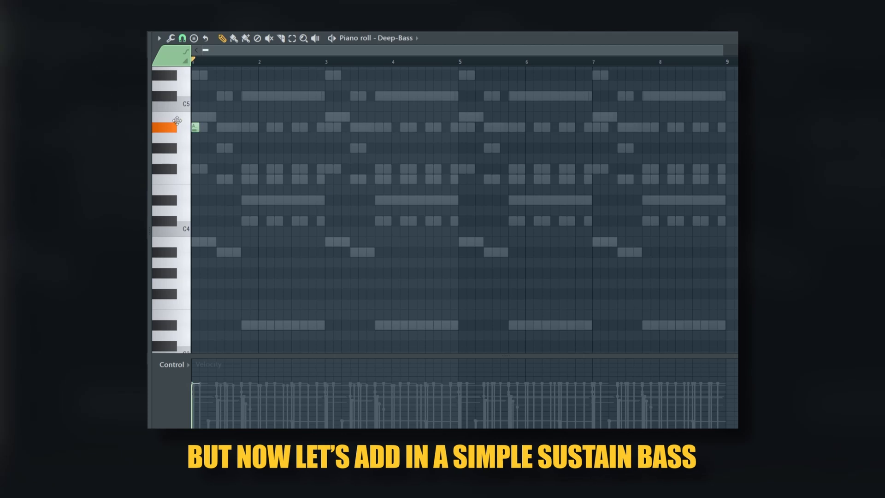
pyautogui.click(229, 127)
pyautogui.click(247, 201)
pyautogui.press('space')
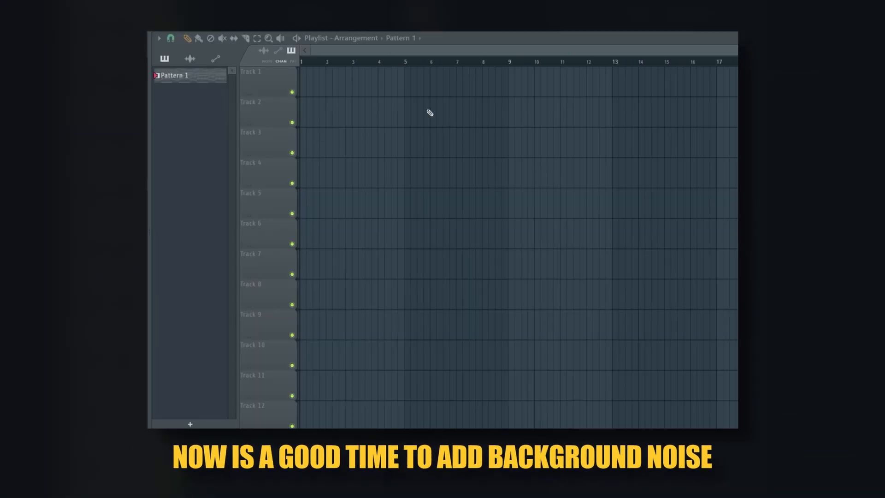
# Place Pattern 1 at the start of Track 1 and the GentleNoise sample at the start of Track 3
pyautogui.click(355, 81)
pyautogui.moveTo(355, 80); pyautogui.dragTo(303, 81)
pyautogui.moveTo(151, 194); pyautogui.dragTo(312, 145)
# Time-stretch the GentleNoise sample to match the eight-bar pattern and play the arrangement
pyautogui.doubleClick(361, 148)
pyautogui.moveTo(451, 221); pyautogui.dragTo(451, 189)
pyautogui.moveTo(493, 167); pyautogui.dragTo(541, 162)
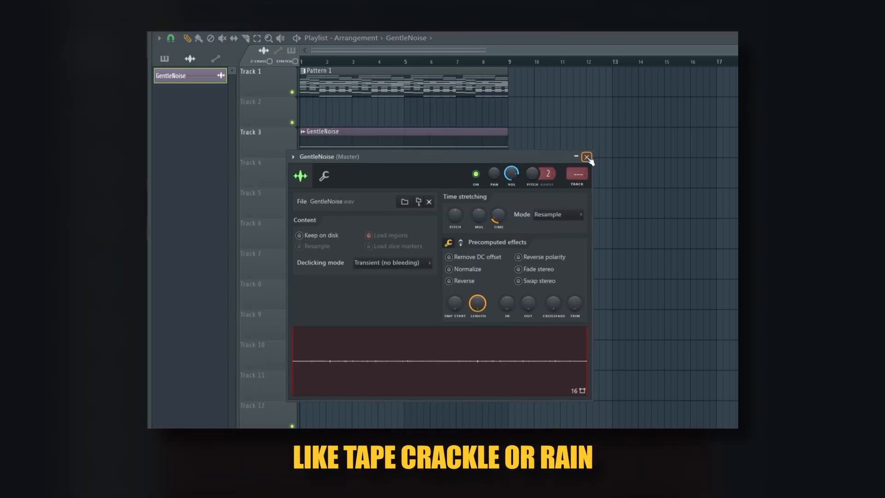
pyautogui.click(587, 158)
pyautogui.press('space')
pyautogui.doubleClick(478, 142)
pyautogui.click(587, 157)
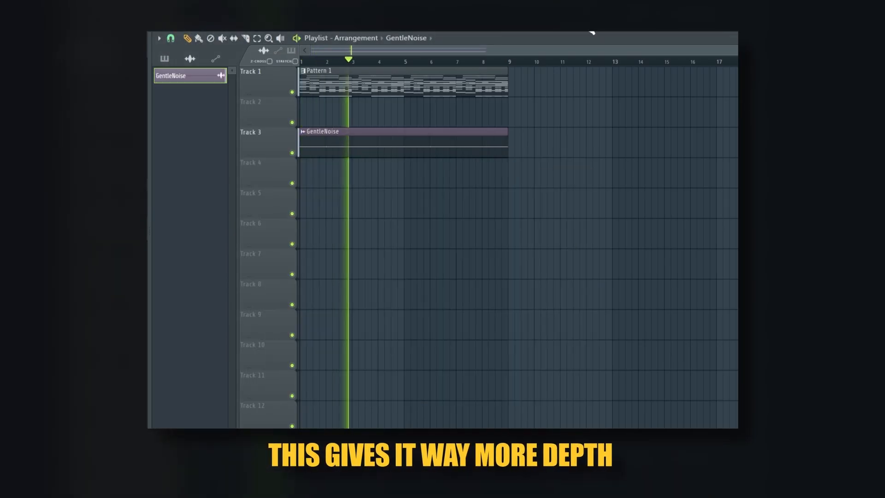
# Raise the mixer faders of Inserts 1, 2 and 3 by increasing amounts, and select Insert 4
pyautogui.press('F9')
pyautogui.moveTo(223, 243); pyautogui.dragTo(223, 237)
pyautogui.moveTo(248, 243); pyautogui.dragTo(248, 231)
pyautogui.moveTo(273, 243); pyautogui.dragTo(272, 223)
pyautogui.click(296, 243)
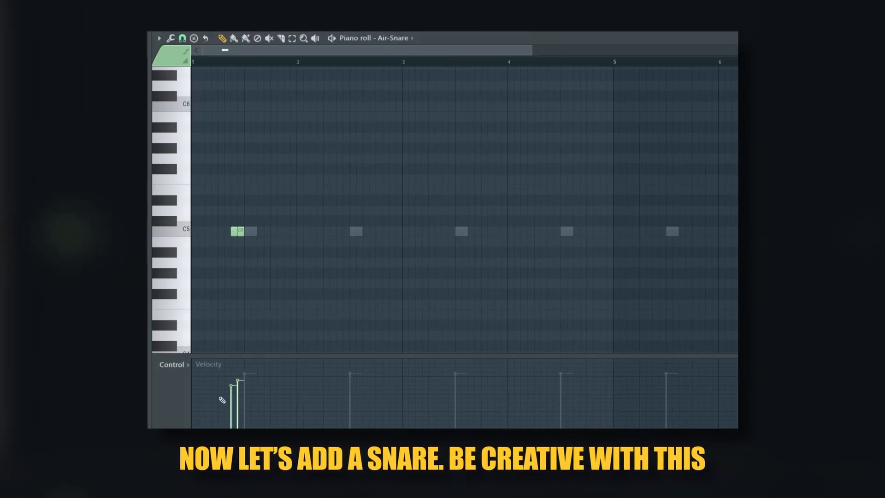
# Add Air-Snare hits on C5 near the end of bar 1 and in bar 3, playing the pattern meanwhile
pyautogui.click(286, 231)
pyautogui.press('space')
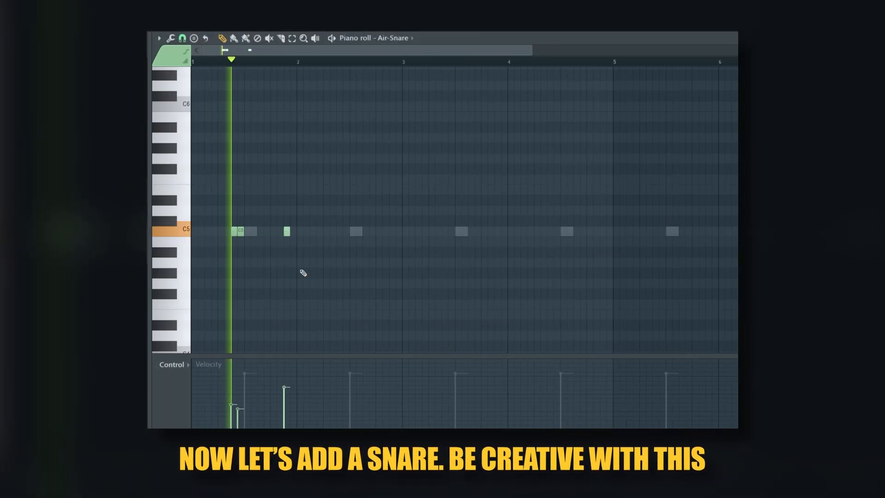
pyautogui.click(445, 231)
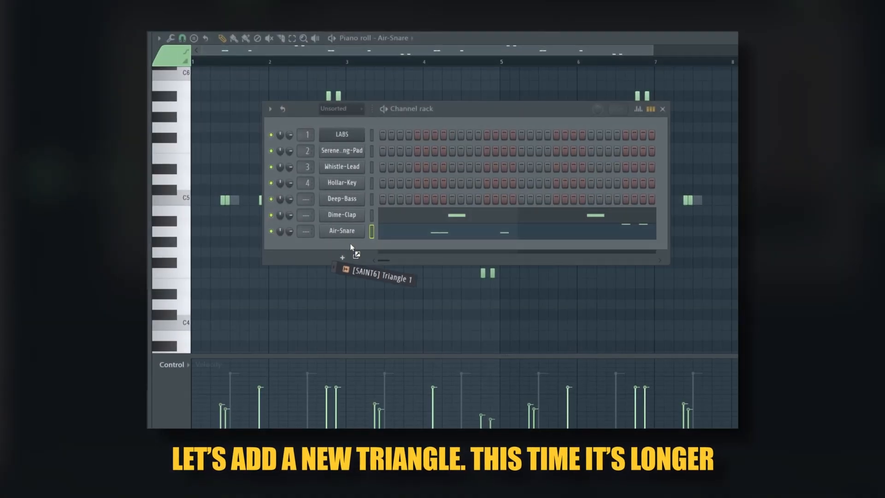
# Add [SAINT6] Triangle 1 as a new channel, fill it every 8 steps, and play the pattern
pyautogui.moveTo(350, 247); pyautogui.dragTo(355, 247)
pyautogui.rightClick(358, 246)
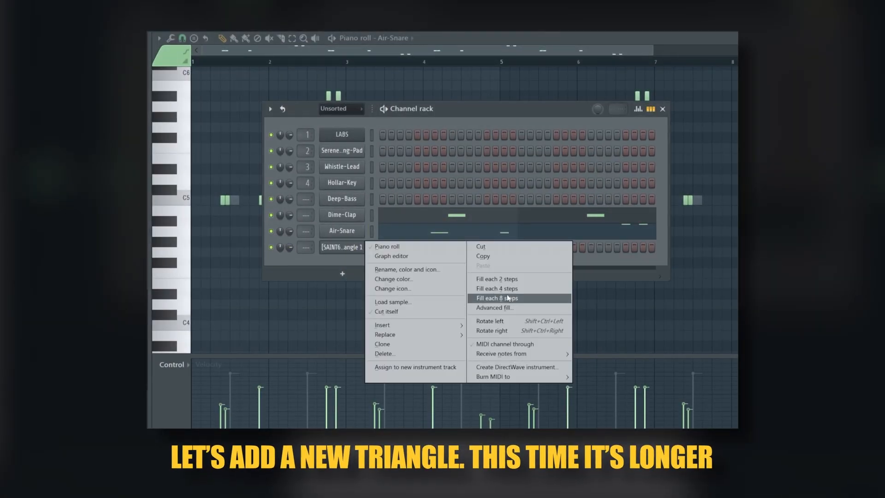
pyautogui.click(521, 300)
pyautogui.press('space')
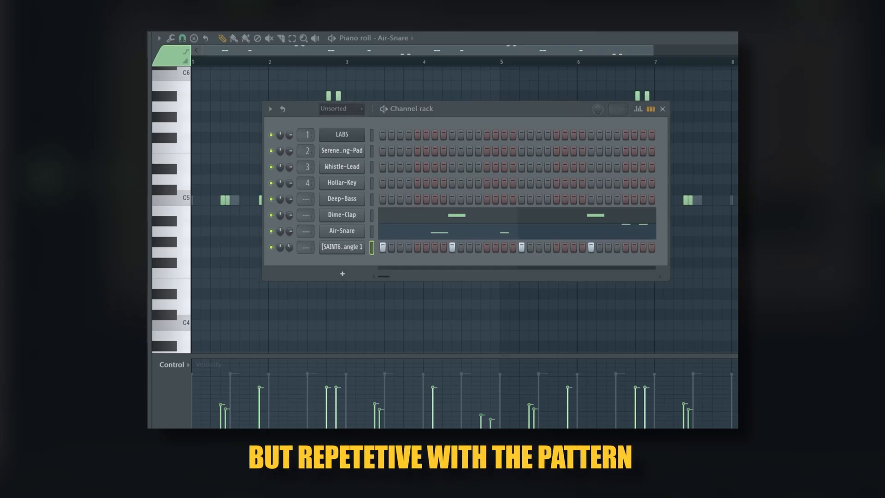
# Add a Chime-OpenHat channel with C5 hits on beat 2 of bars 1 to 4 and a quieter hit on beat 4 of bar 4
pyautogui.moveTo(152, 329); pyautogui.dragTo(413, 266)
pyautogui.click(211, 211)
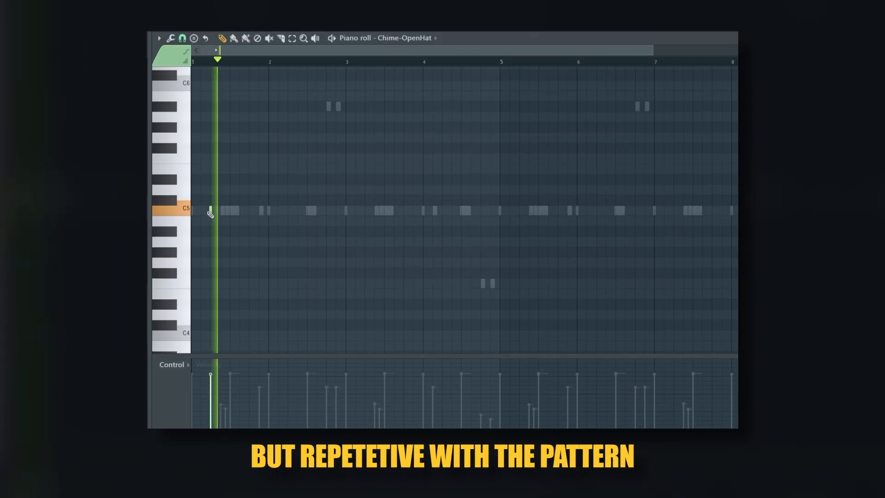
pyautogui.click(287, 211)
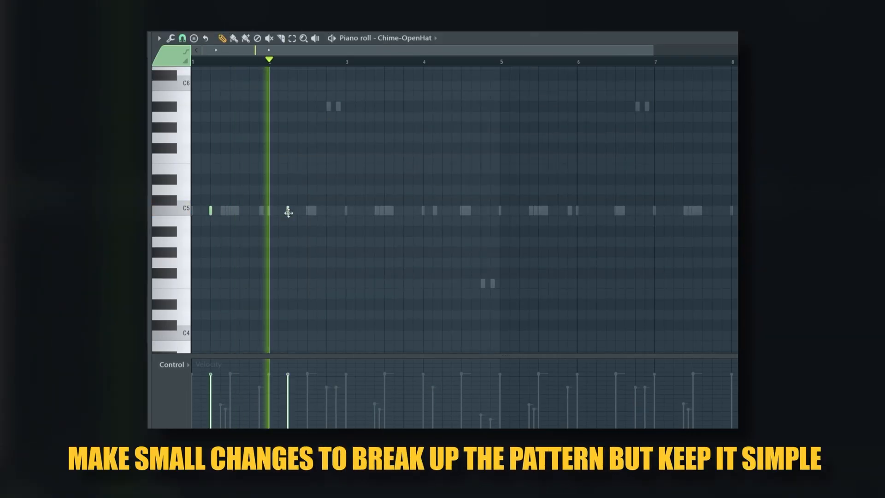
pyautogui.click(364, 211)
pyautogui.click(442, 211)
pyautogui.click(482, 211)
pyautogui.click(481, 397)
# Select the Chime-OpenHat hits of the first four bars and copy them to start in bar 5
pyautogui.click(292, 38)
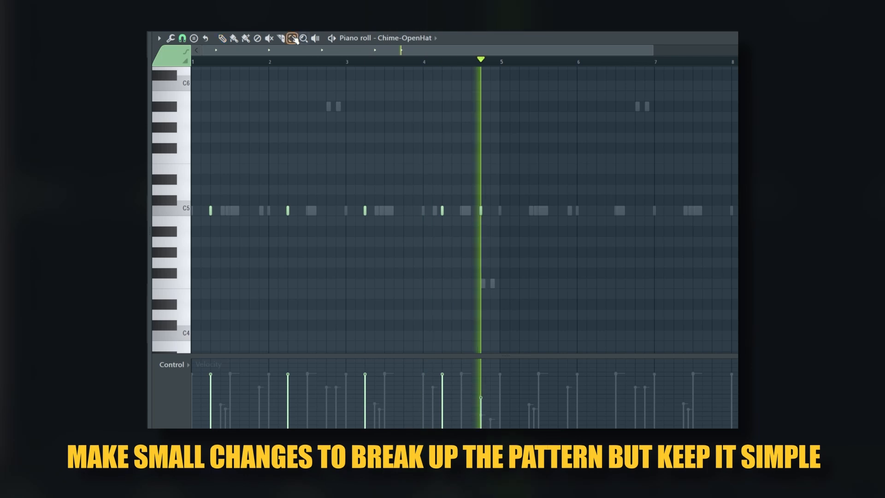
pyautogui.moveTo(201, 185); pyautogui.dragTo(495, 233)
pyautogui.click(223, 38)
pyautogui.moveTo(211, 211); pyautogui.dragTo(519, 210)
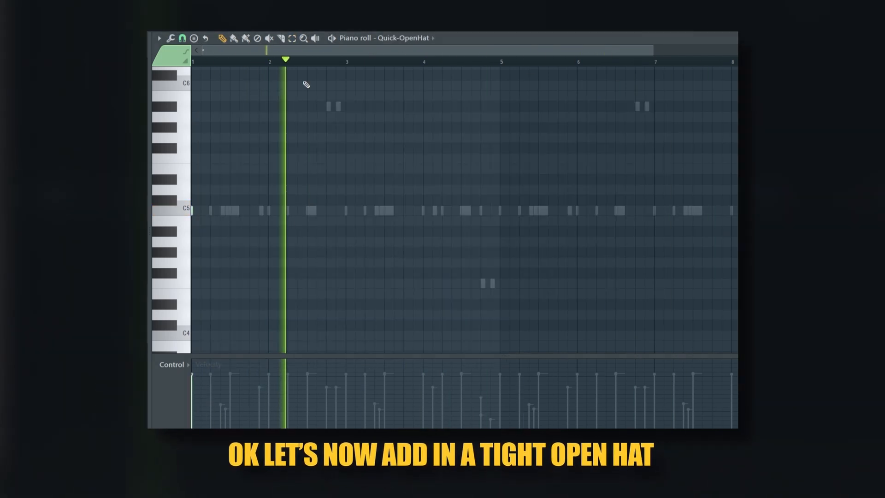
# Add Quick-OpenHat hits on C5 at the start of bar 3 and on beats 2 and 4 of bar 4
pyautogui.click(346, 210)
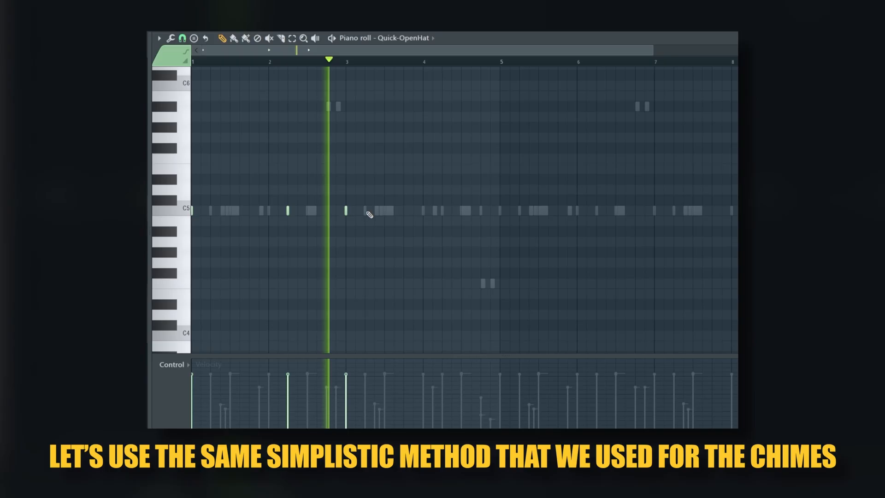
pyautogui.click(442, 210)
pyautogui.click(481, 210)
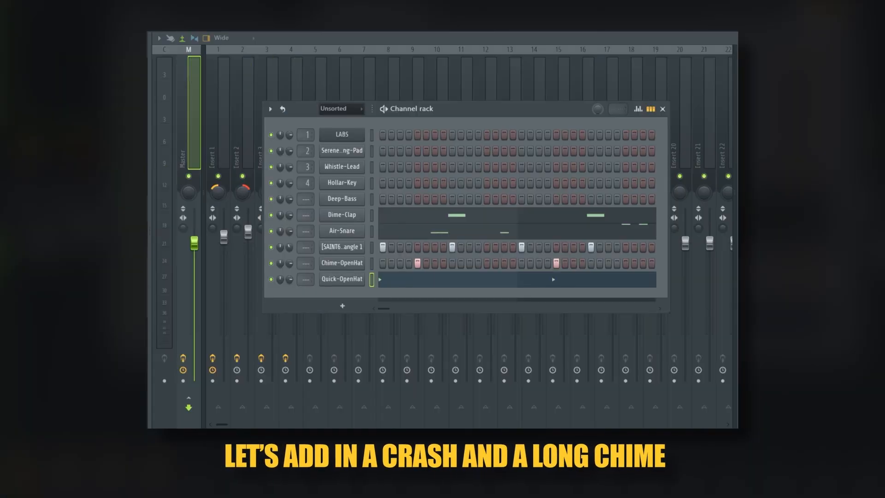
# Add Good'ol-Crash as a new channel and trigger it on the first step
pyautogui.moveTo(149, 295); pyautogui.dragTo(382, 297)
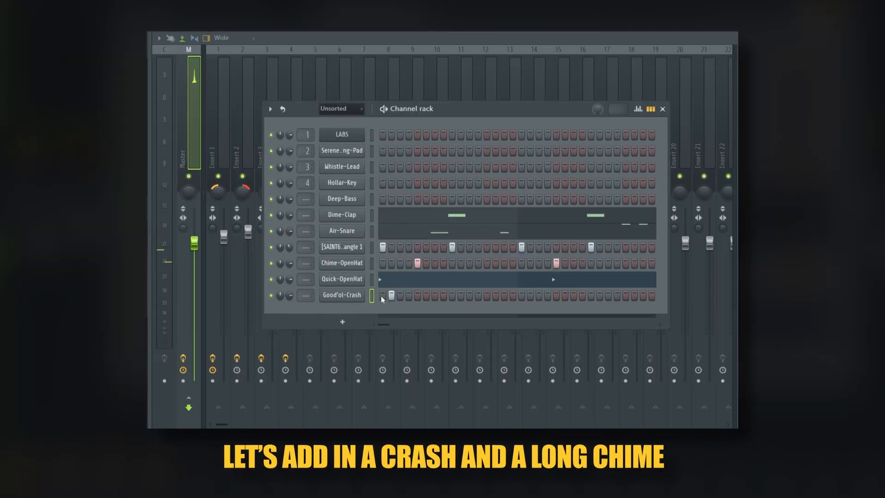
pyautogui.click(342, 295)
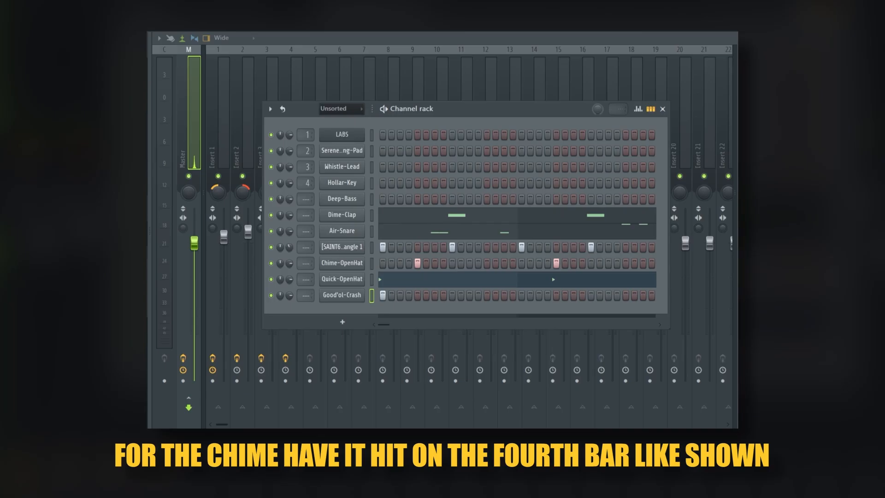
pyautogui.click(307, 278)
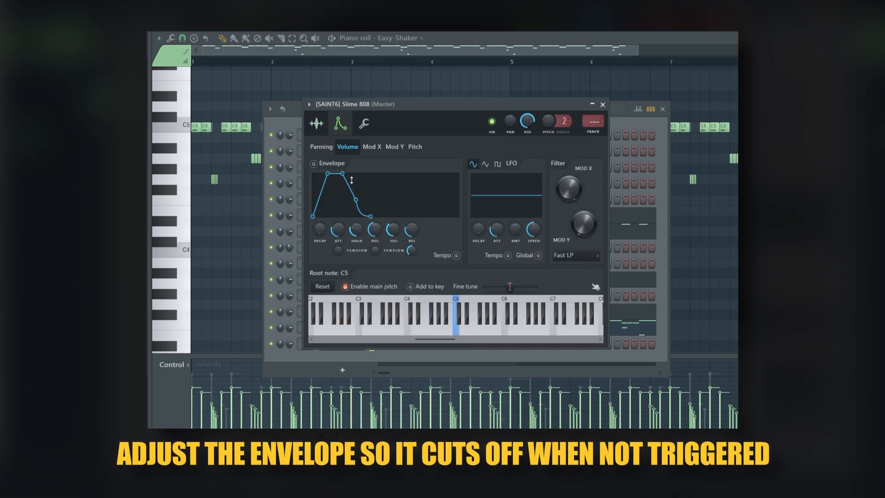
# Check the [SAINT6] Slime 808's volume envelope and slightly nudge its sample start
pyautogui.click(341, 123)
pyautogui.click(317, 123)
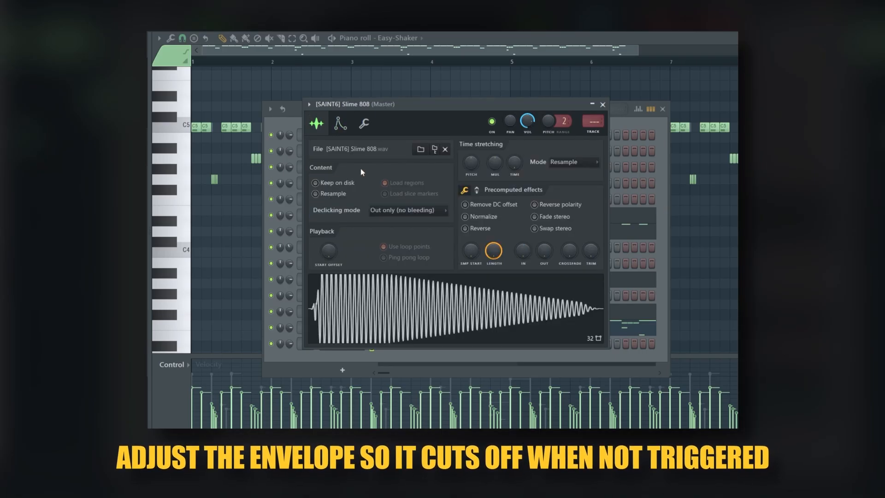
pyautogui.moveTo(472, 252); pyautogui.dragTo(471, 251)
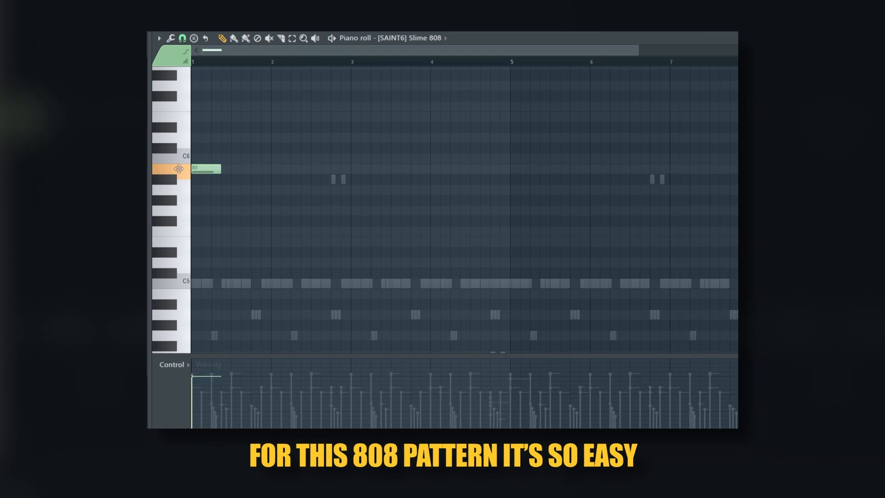
# Add an A#5 note and a longer D#5 note after the opening B5 in the Slime 808 pattern
pyautogui.click(225, 179)
pyautogui.click(254, 252)
pyautogui.moveTo(279, 255); pyautogui.dragTo(309, 256)
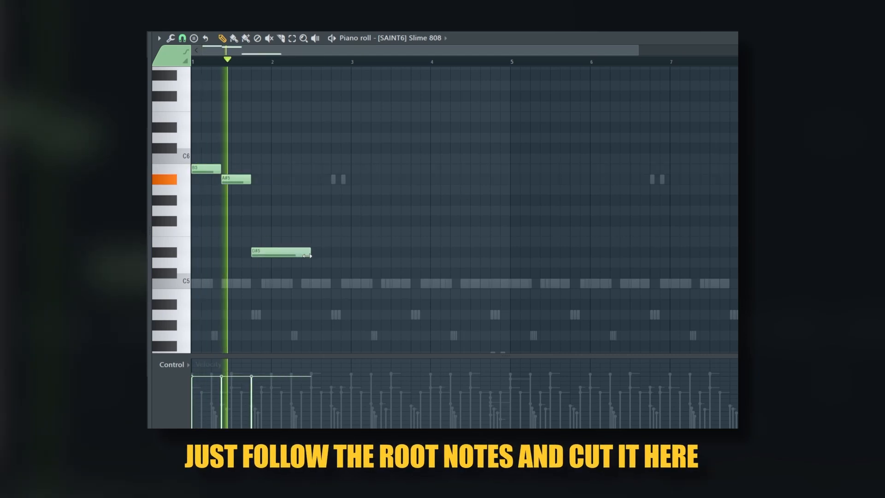
# Duplicate the three-note Slime 808 phrase so it repeats every two bars from bar 3 onward
pyautogui.doubleClick(292, 38)
pyautogui.click(222, 38)
pyautogui.hotkey('ctrl', 'b')
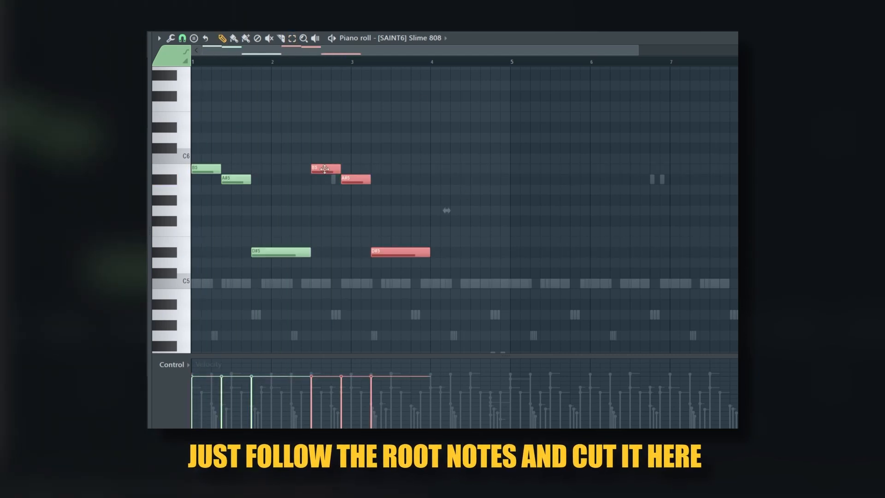
pyautogui.press('space')
pyautogui.hotkey('ctrl', 'b')
pyautogui.hotkey('ctrl', 'b')
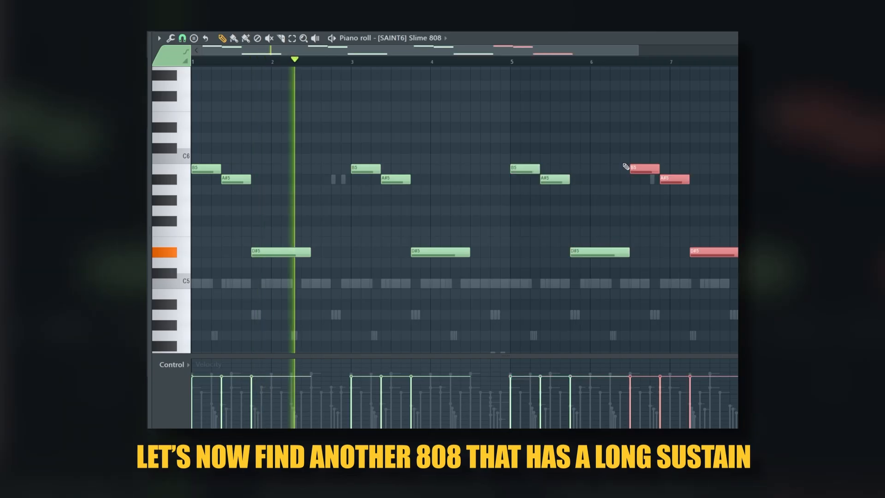
pyautogui.click(657, 118)
pyautogui.rightClick(657, 119)
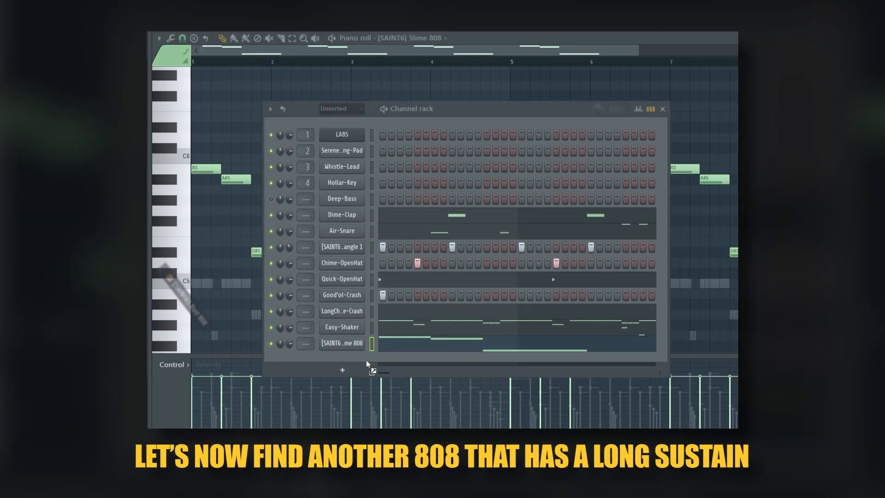
# Add [SAINT6] Rust 808 as a new channel and place a short D#6 octave-jump note at the end of bar 4
pyautogui.moveTo(366, 361); pyautogui.dragTo(364, 360)
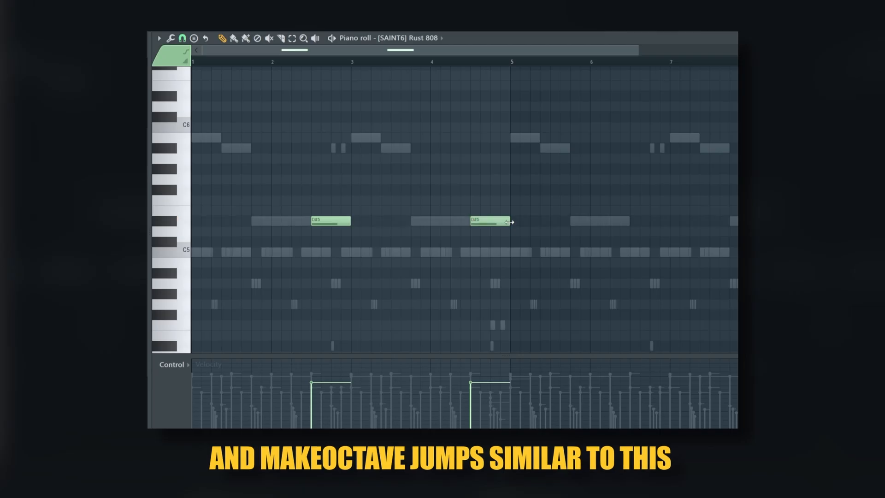
pyautogui.scroll(2, 497, 227)
pyautogui.click(494, 148)
pyautogui.moveTo(492, 136); pyautogui.dragTo(492, 127)
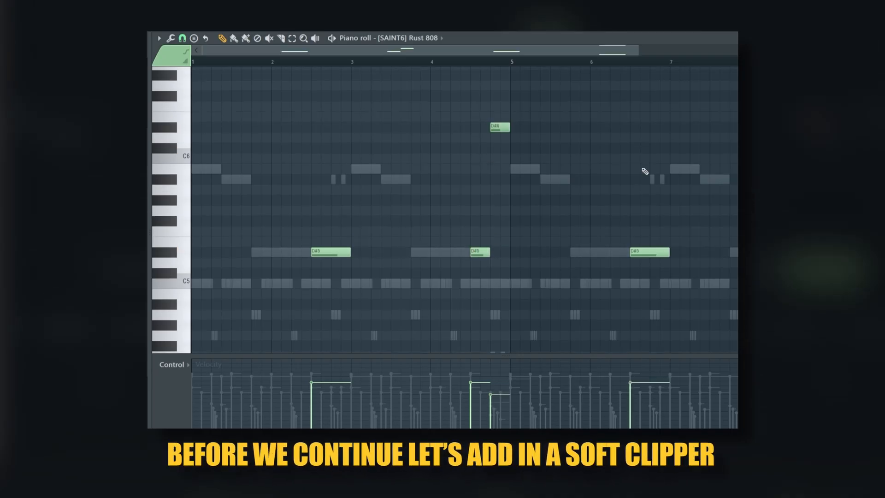
pyautogui.press('F6')
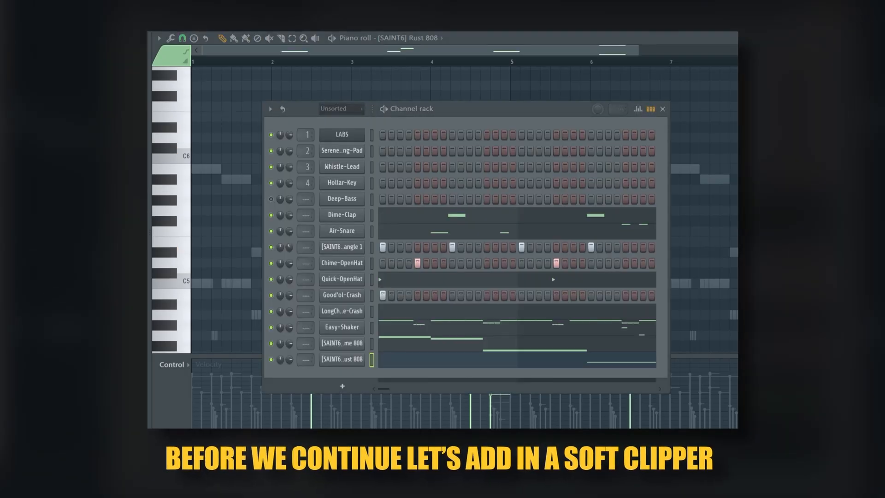
# Load Fruity soft clipper and Youlean Loudness Meter 2 on the master track, adjusting the clipper's threshold and raising its post gain
pyautogui.press('F9')
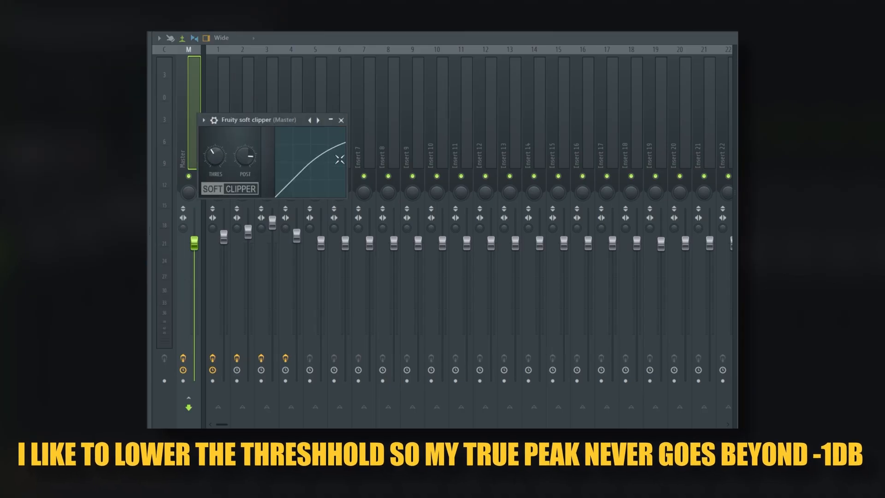
pyautogui.click(341, 120)
pyautogui.moveTo(196, 107); pyautogui.dragTo(196, 109)
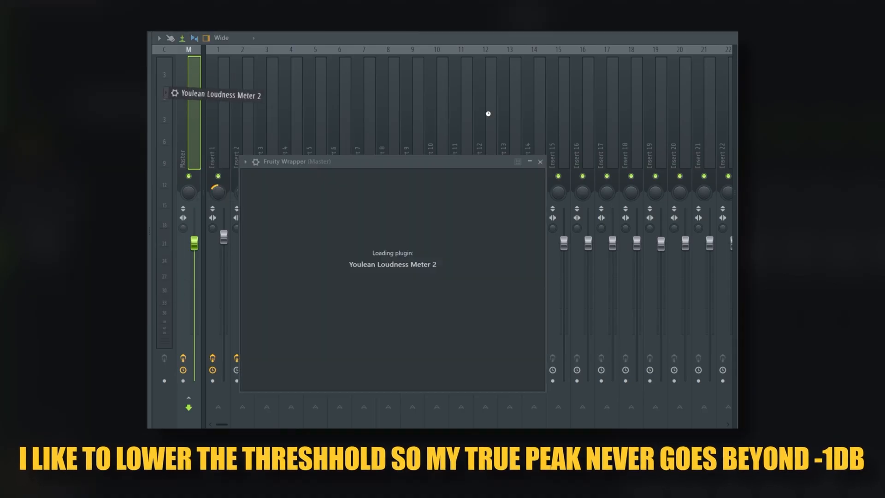
pyautogui.press('space')
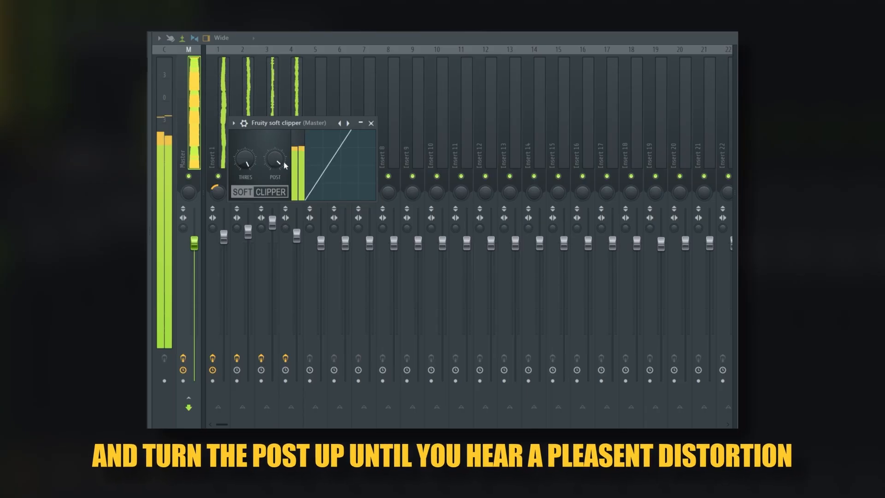
pyautogui.click(371, 123)
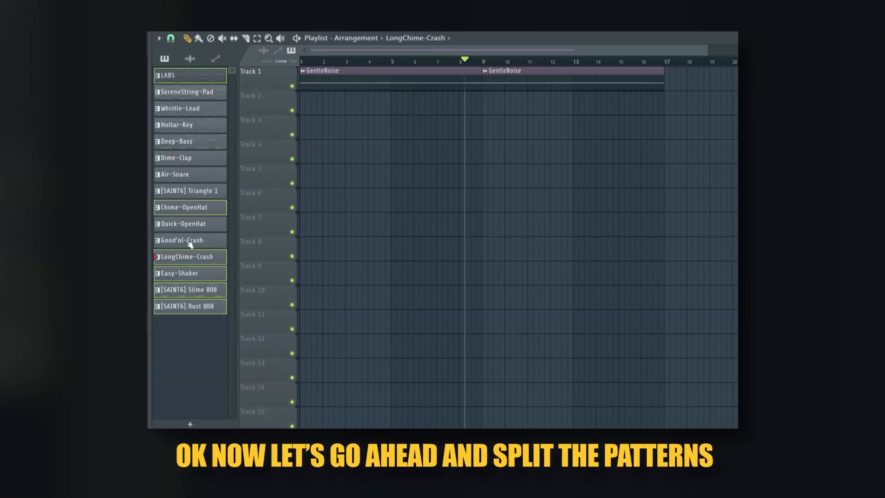
# Arrange the split patterns on Tracks 2–16 across two eight-bar sections, keeping Tracks 6–16 empty in the first section
pyautogui.moveTo(190, 98); pyautogui.dragTo(308, 104)
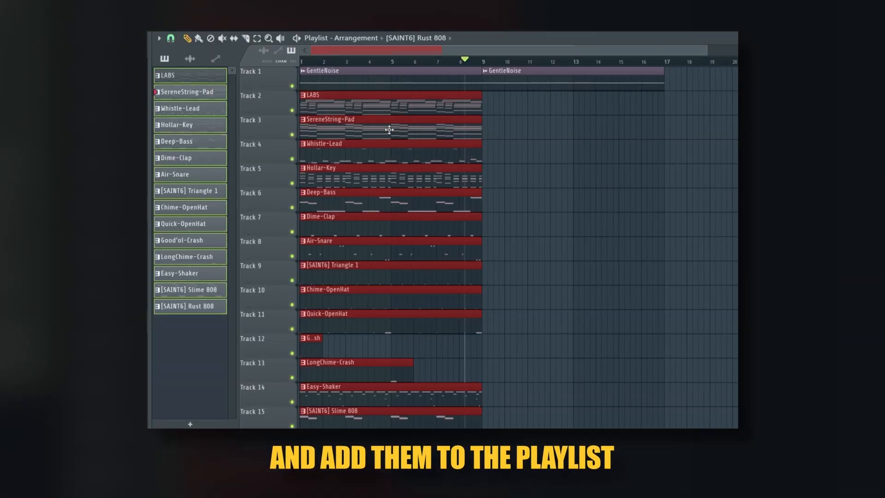
pyautogui.hotkey('ctrl', 'b')
pyautogui.hotkey('ctrl', 'd')
pyautogui.moveTo(381, 199); pyautogui.dragTo(339, 403)
pyautogui.scroll(-3, 337, 397)
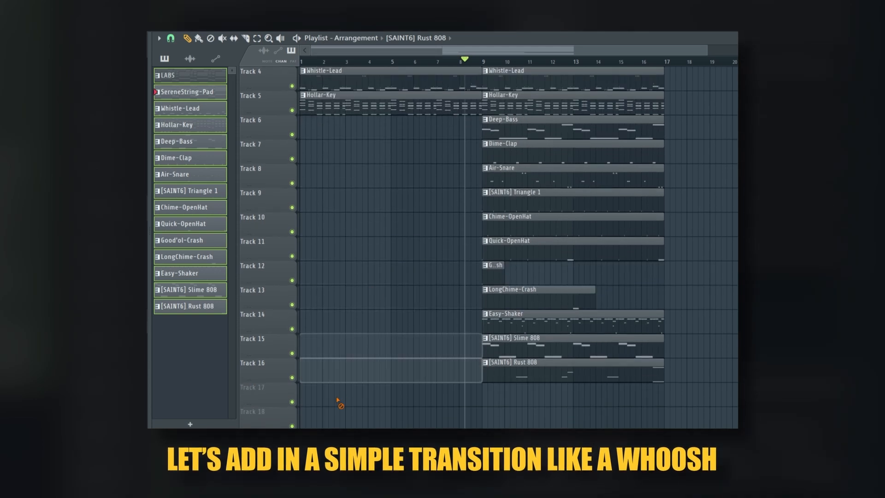
# Place the Whoosh-Transition audio clip on Track 17 from bar 7 so it leads into the drop at bar 9
pyautogui.scroll(3, 340, 403)
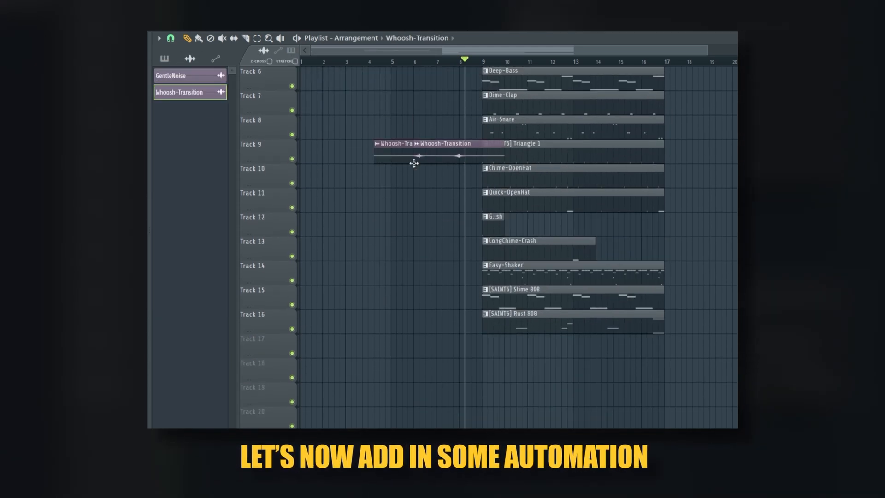
pyautogui.moveTo(415, 159); pyautogui.dragTo(441, 336)
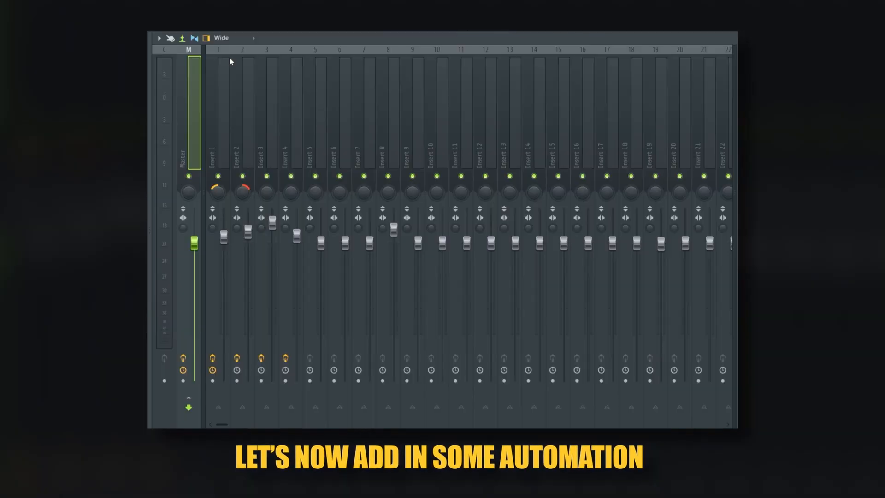
# Route the melody mixer tracks to Insert 6 and load Pro-Q 4 on that insert
pyautogui.moveTo(229, 59); pyautogui.dragTo(322, 93)
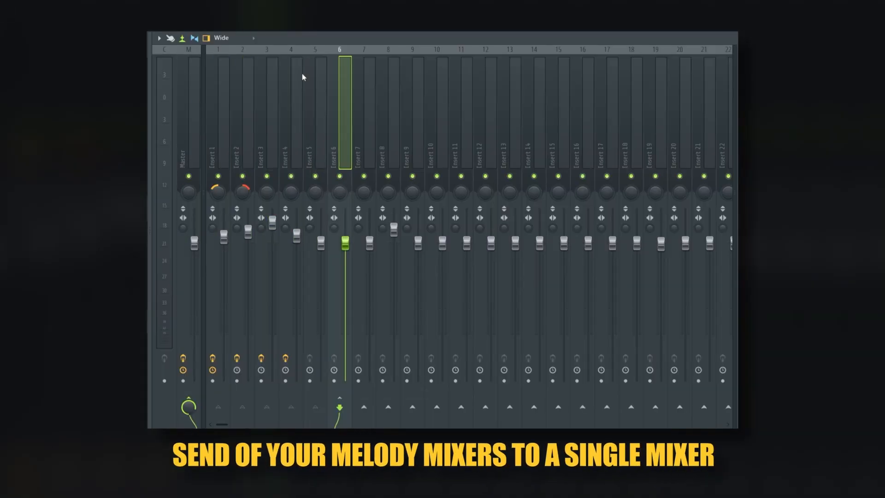
pyautogui.moveTo(277, 98); pyautogui.dragTo(345, 74)
pyautogui.moveTo(534, 161); pyautogui.dragTo(513, 107)
# Create 48 dB/oct high-cut and low-cut bands in Insert 6's Pro-Q 4, placed at the extreme upper and lower ends of the spectrum
pyautogui.doubleClick(622, 219)
pyautogui.click(599, 253)
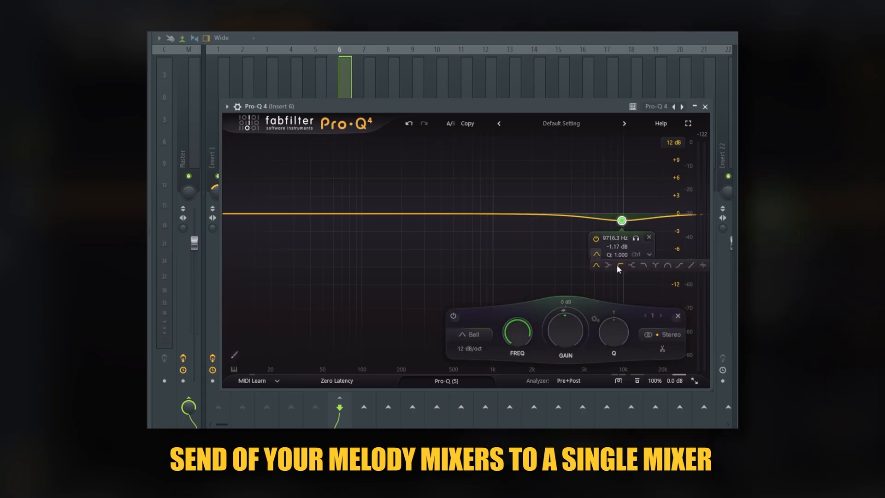
pyautogui.click(641, 266)
pyautogui.moveTo(623, 215); pyautogui.dragTo(686, 217)
pyautogui.doubleClick(279, 215)
pyautogui.click(254, 250)
pyautogui.click(296, 263)
pyautogui.moveTo(278, 215); pyautogui.dragTo(231, 215)
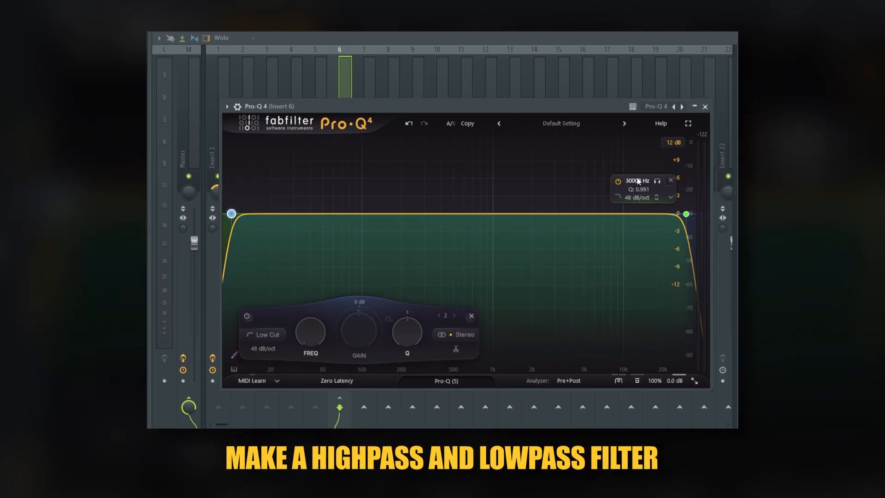
# Create automation clips for the Band 1 and Band 2 frequencies of Insert 6's Pro-Q 4
pyautogui.moveTo(638, 181); pyautogui.dragTo(637, 168)
pyautogui.click(161, 33)
pyautogui.moveTo(222, 126)
pyautogui.click(303, 181)
pyautogui.moveTo(258, 182); pyautogui.dragTo(258, 190)
pyautogui.click(161, 34)
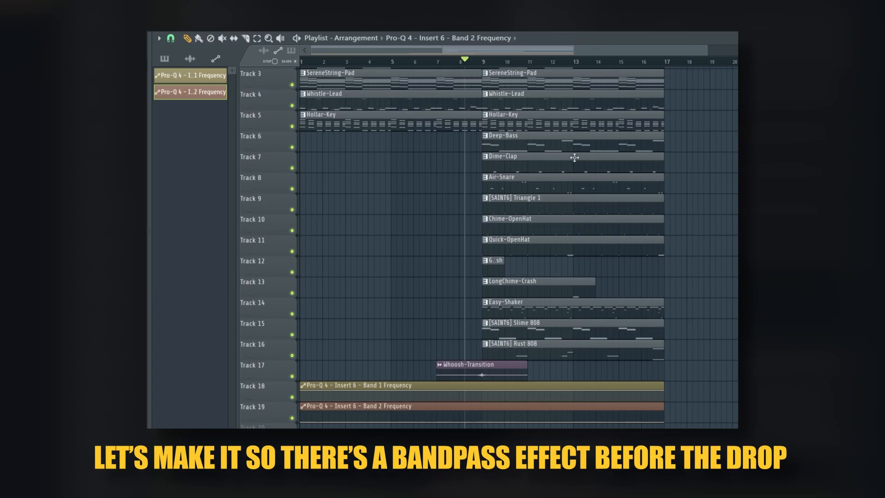
# Shape the Band 1 and Band 2 frequency automation into a bandpass from bar 7 to bar 9, auditioning it and fine-tuning the bar 7 points
pyautogui.scroll(-3, 543, 337)
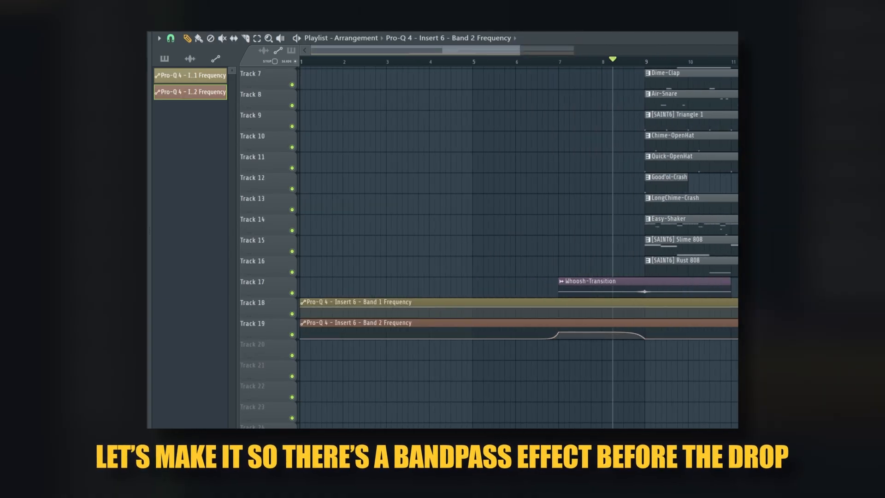
pyautogui.scroll(3, 542, 330)
pyautogui.click(543, 61)
pyautogui.press('space')
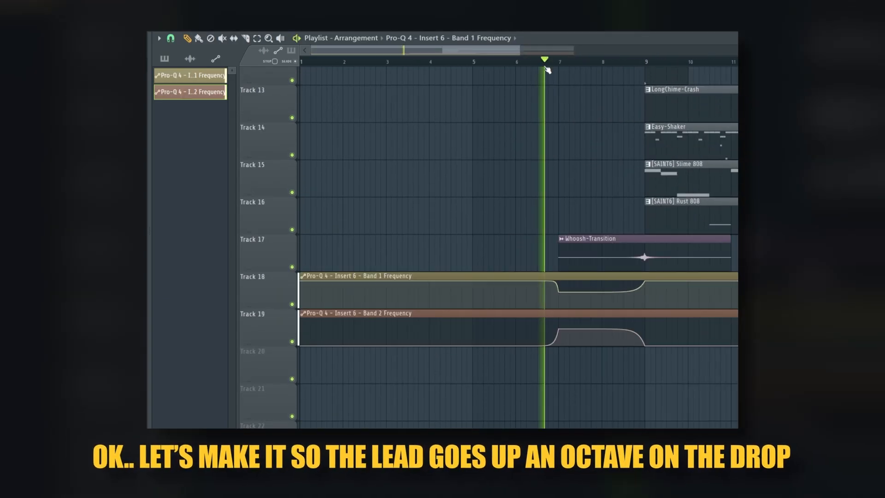
pyautogui.moveTo(559, 292); pyautogui.dragTo(559, 289)
pyautogui.moveTo(559, 329); pyautogui.dragTo(559, 333)
pyautogui.press('space')
pyautogui.press('space')
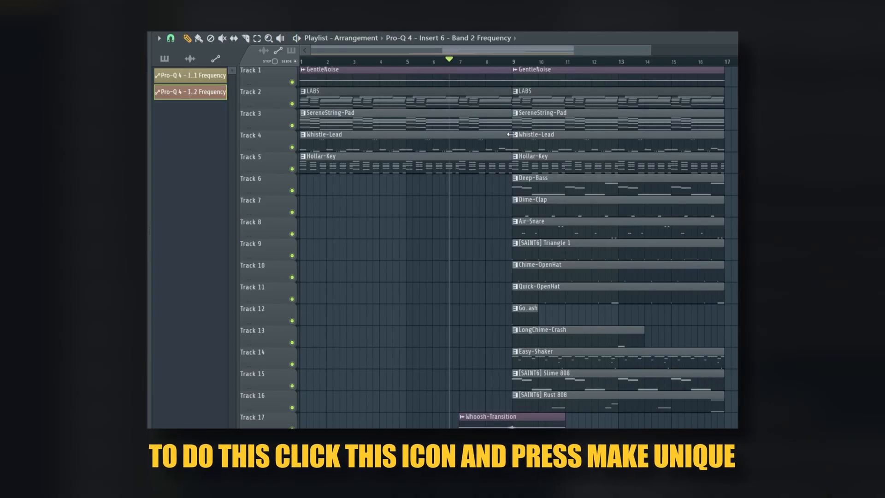
# Make the Whistle-Lead clip at bar 9 unique and open its pattern in the piano roll
pyautogui.click(515, 134)
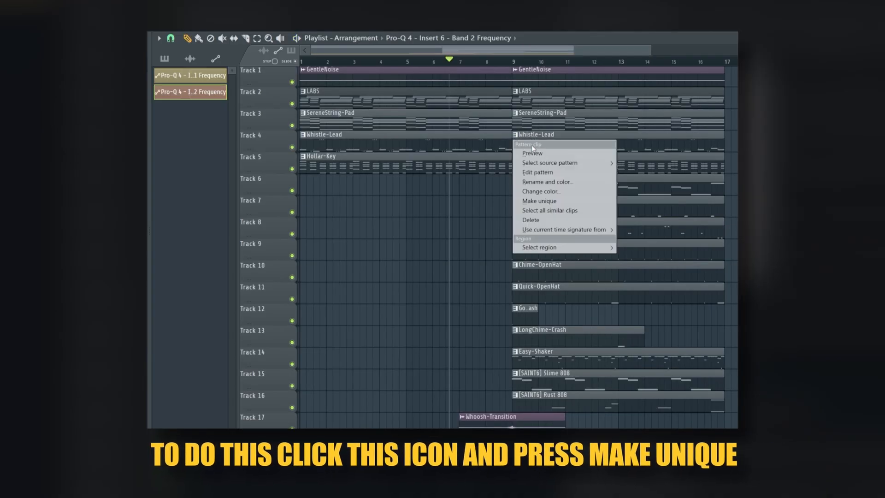
pyautogui.click(543, 201)
pyautogui.doubleClick(545, 142)
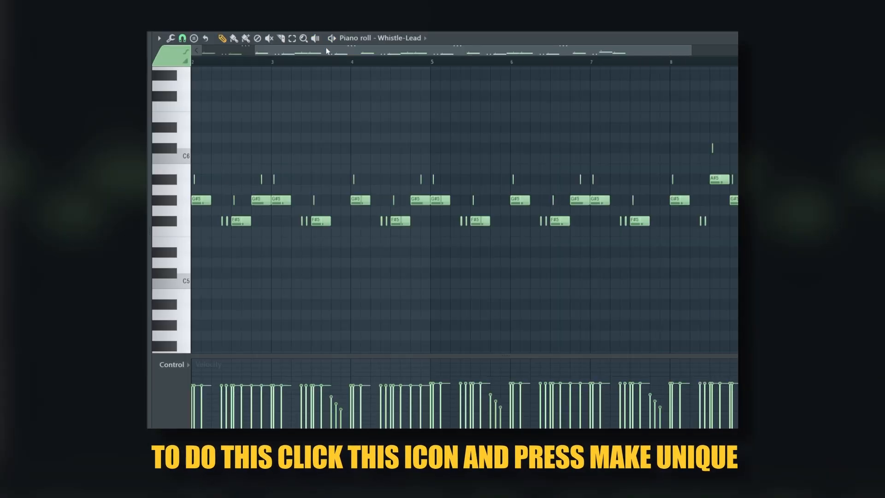